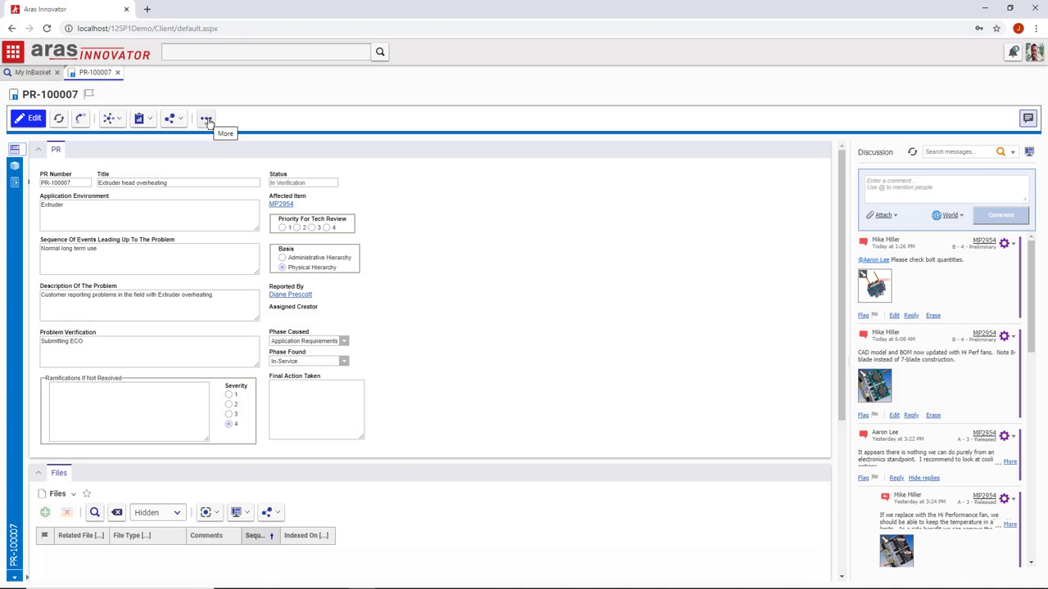
# Check PR-100007's More actions menu, then open its Views list showing Where Used.
pyautogui.click(207, 120)
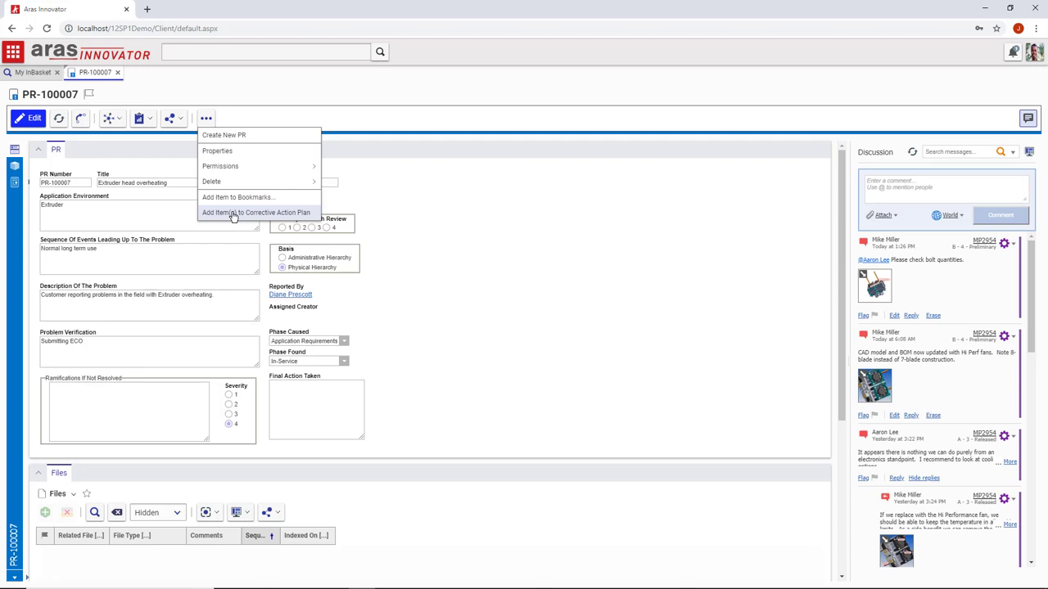
pyautogui.click(112, 121)
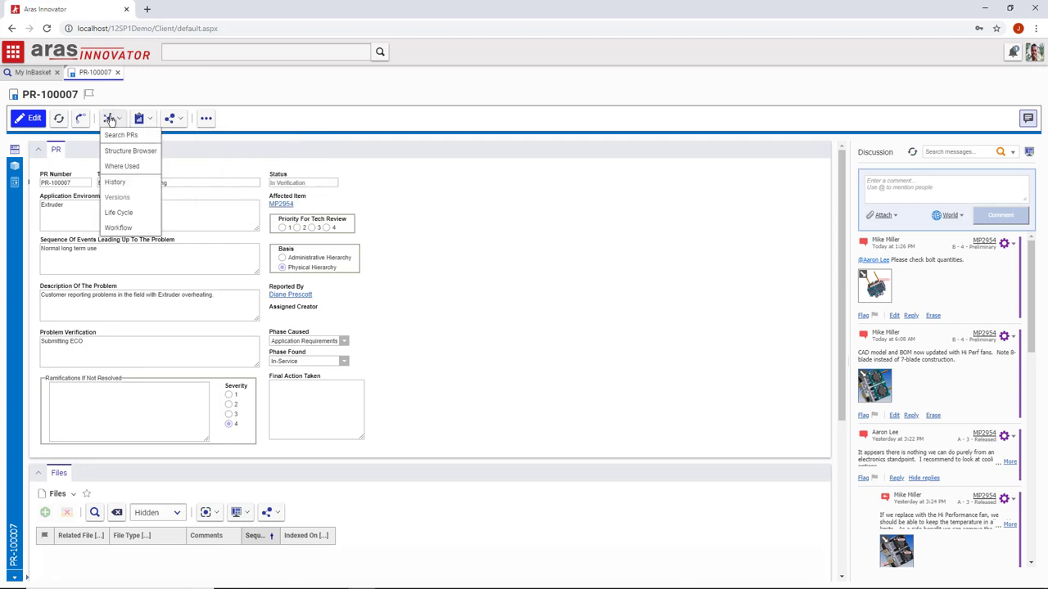
# Open corrective action plan CAP001 from PR-100007's Where Used list.
pyautogui.click(123, 166)
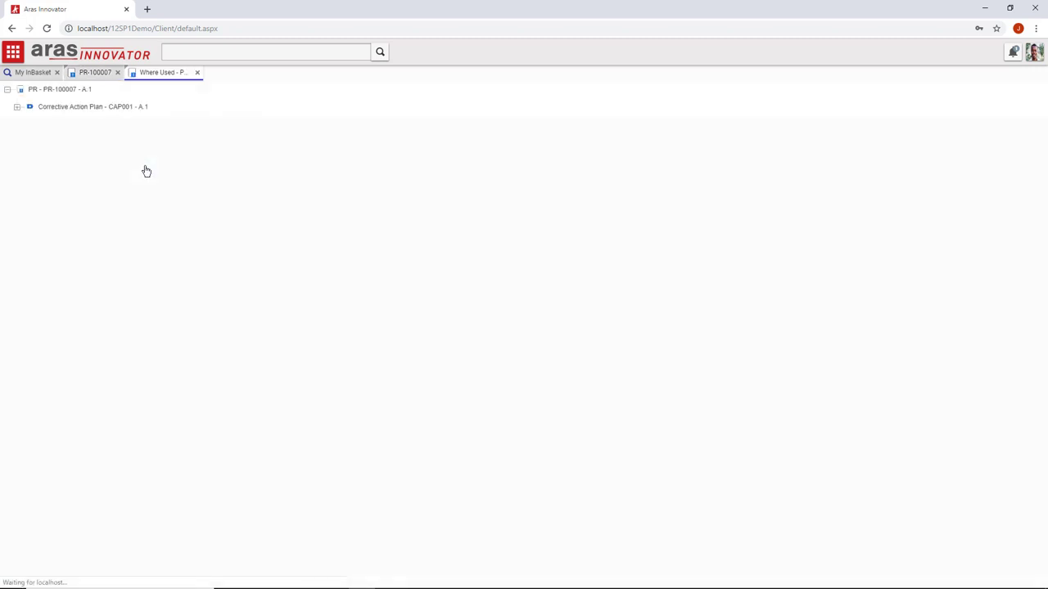
pyautogui.click(117, 112)
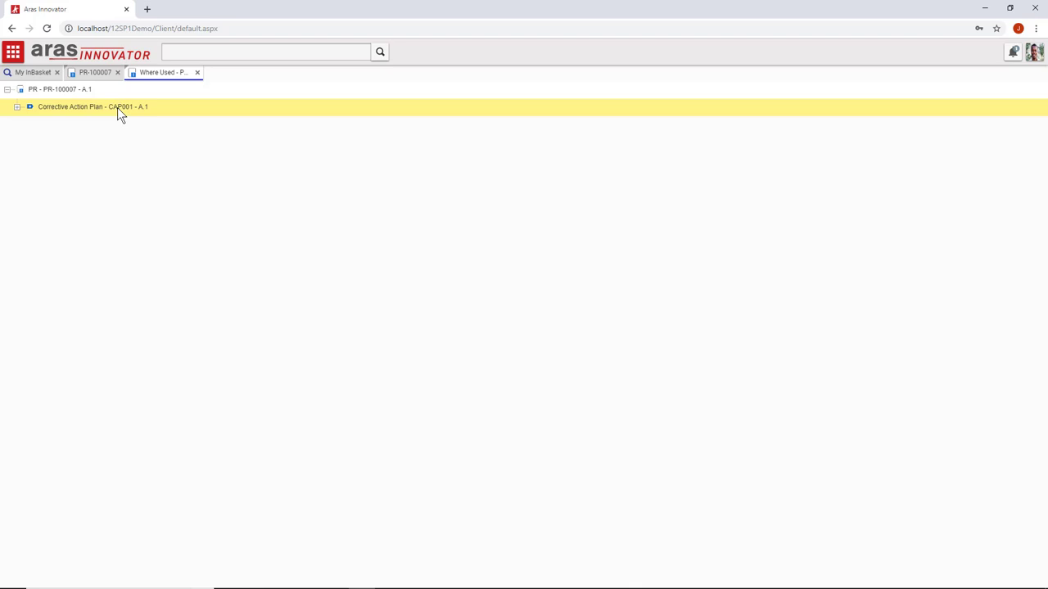
pyautogui.rightClick(117, 107)
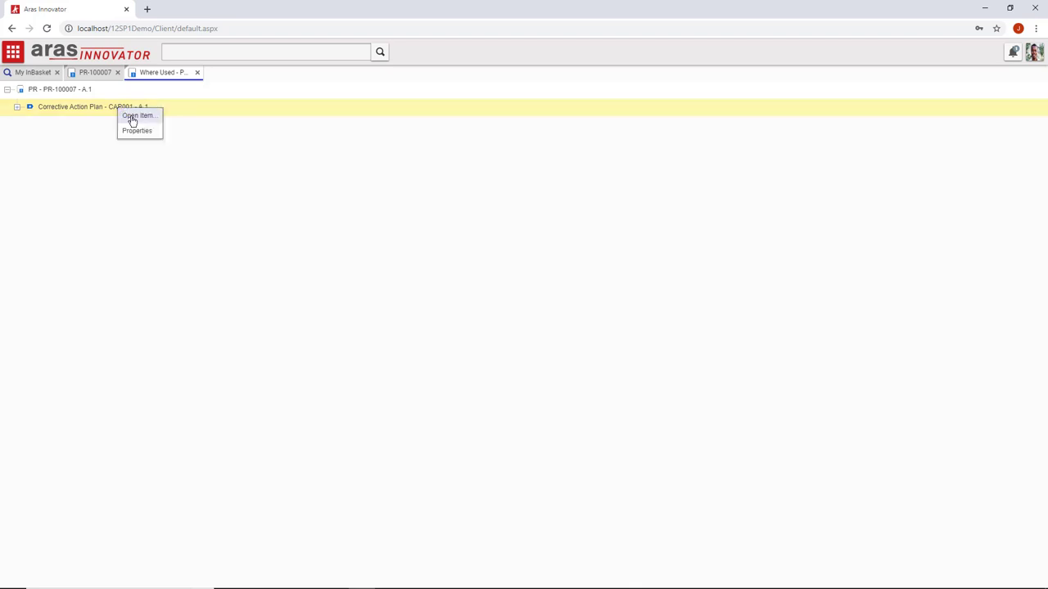
pyautogui.click(129, 115)
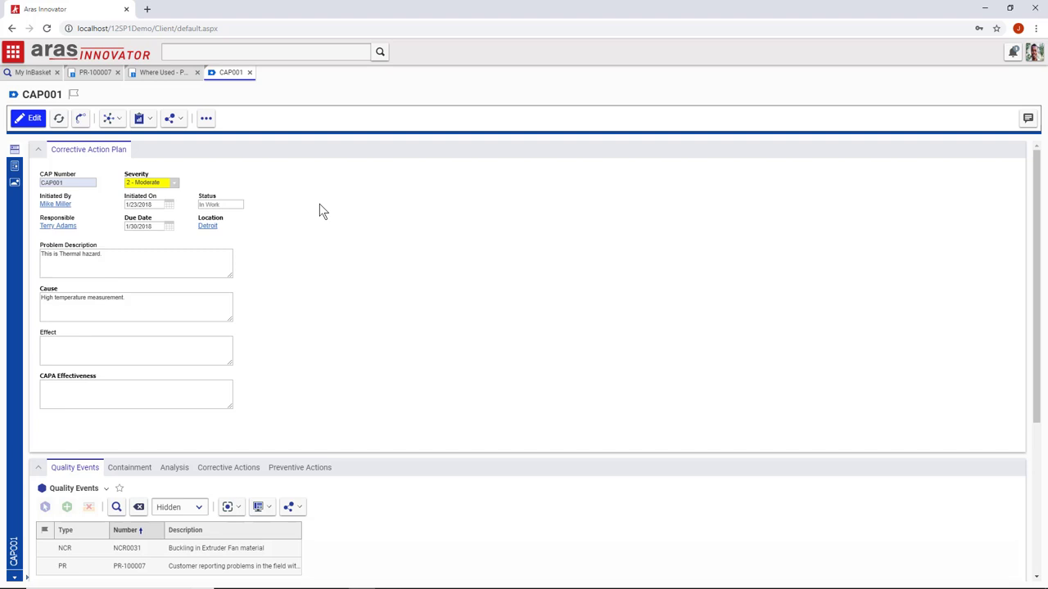
# Close the Where Used and PR-100007 tabs and collapse CAP001's form header.
pyautogui.click(196, 72)
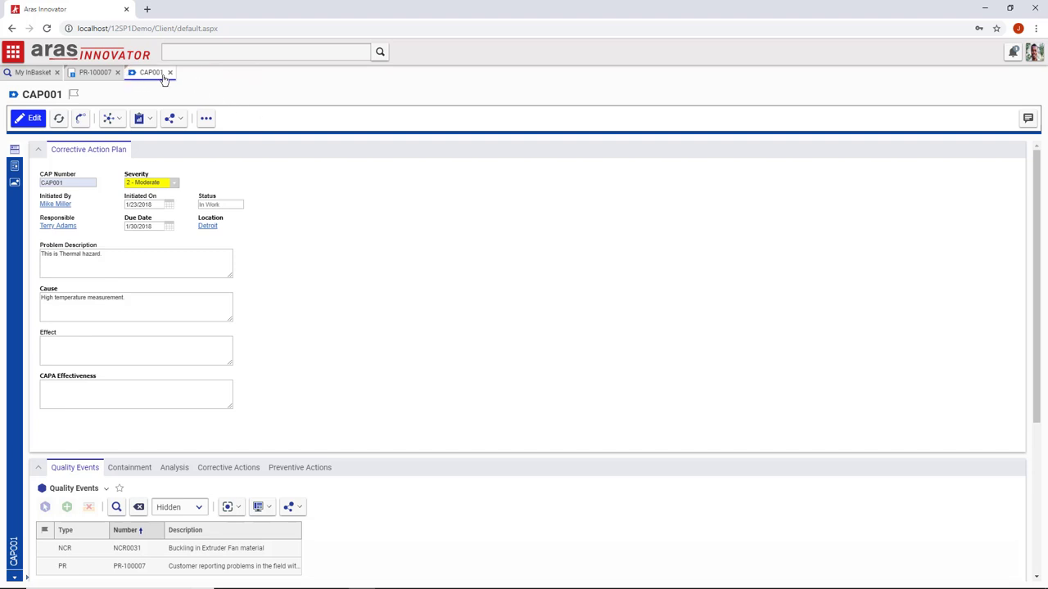
pyautogui.click(117, 73)
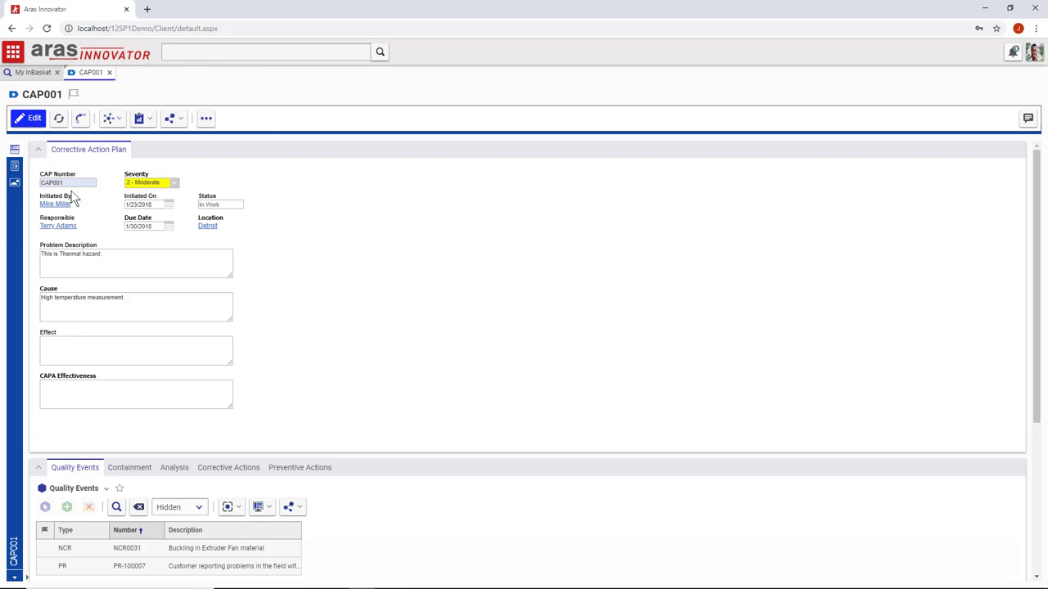
pyautogui.moveTo(59, 252); pyautogui.dragTo(114, 256)
pyautogui.click(115, 282)
pyautogui.click(38, 152)
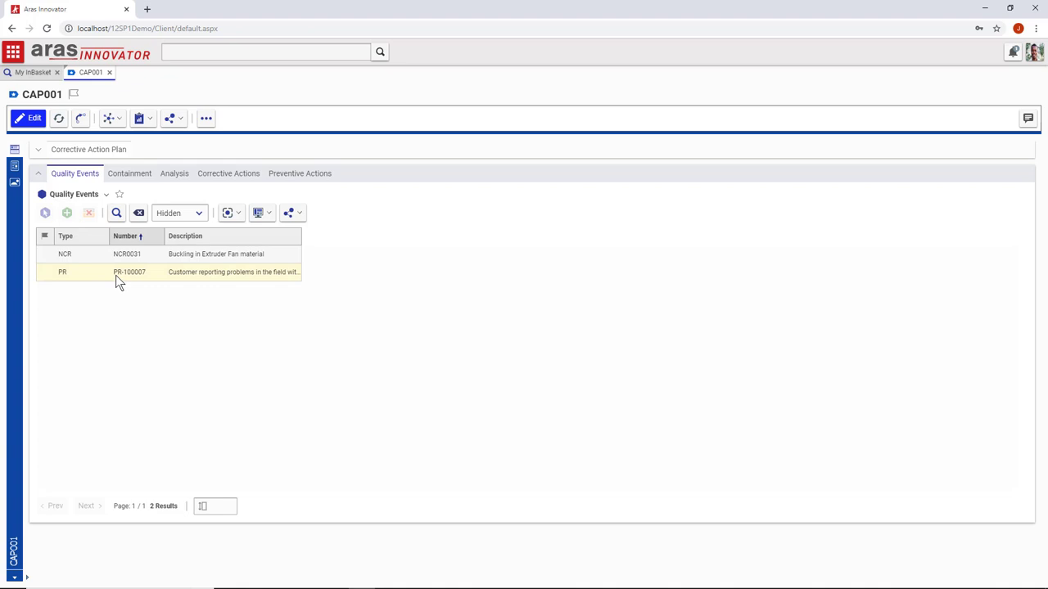
# Put CAP001 in edit mode and browse the quality event search and its type filter.
pyautogui.click(27, 119)
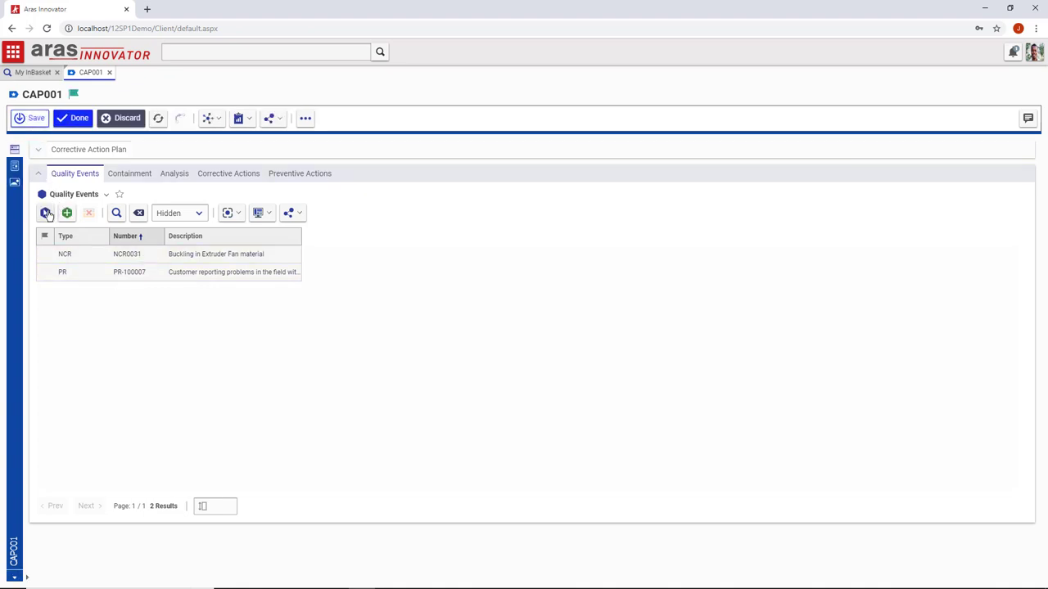
pyautogui.click(45, 213)
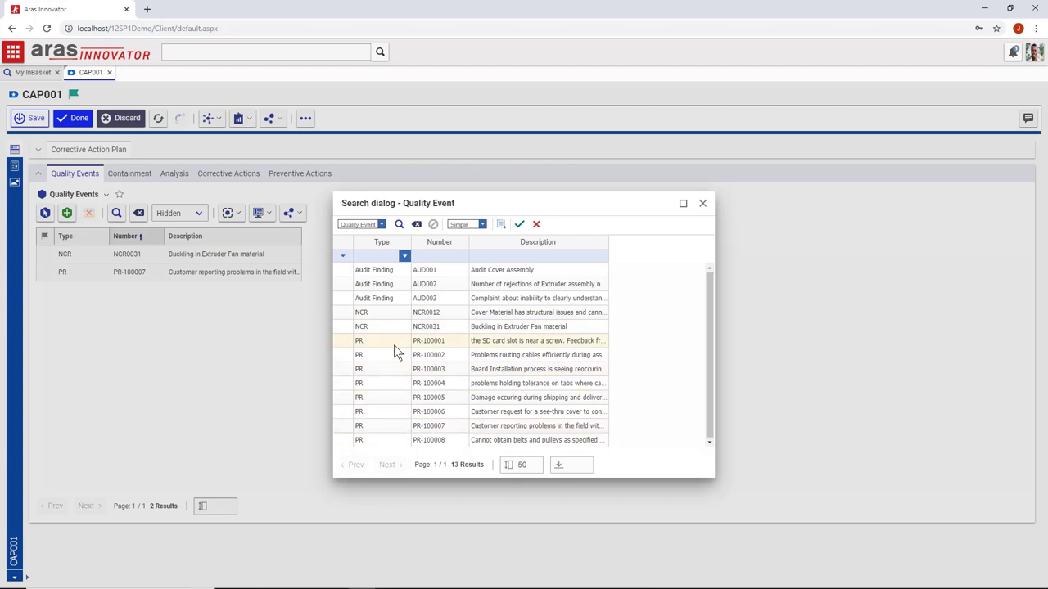
pyautogui.click(404, 256)
pyautogui.click(634, 292)
pyautogui.click(702, 203)
# Cancel the new quality event, leave edit mode, and bring up NCR0031's actions.
pyautogui.click(67, 213)
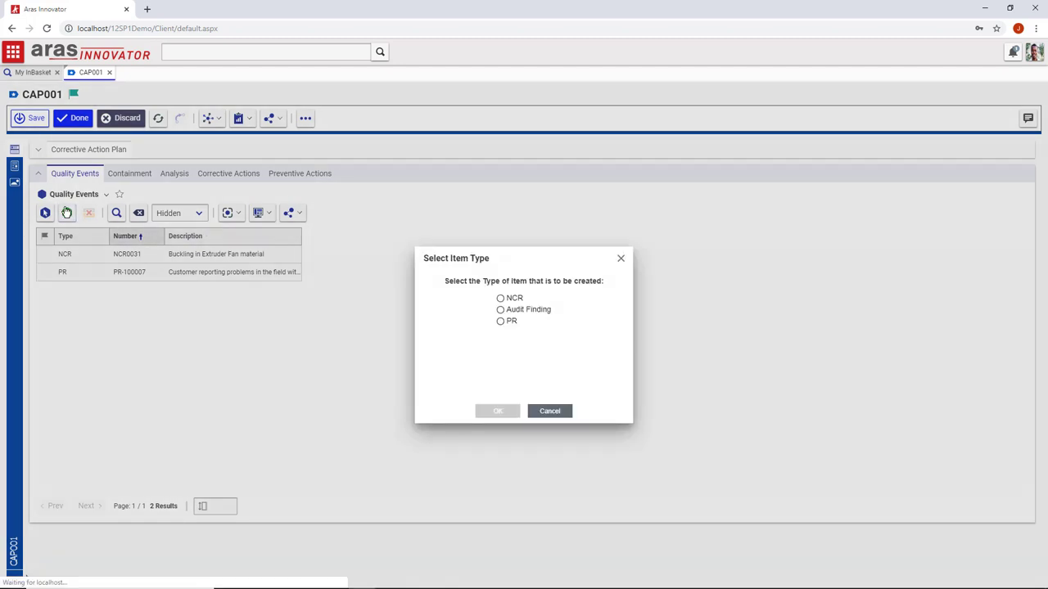
pyautogui.click(549, 412)
pyautogui.click(142, 255)
pyautogui.rightClick(142, 255)
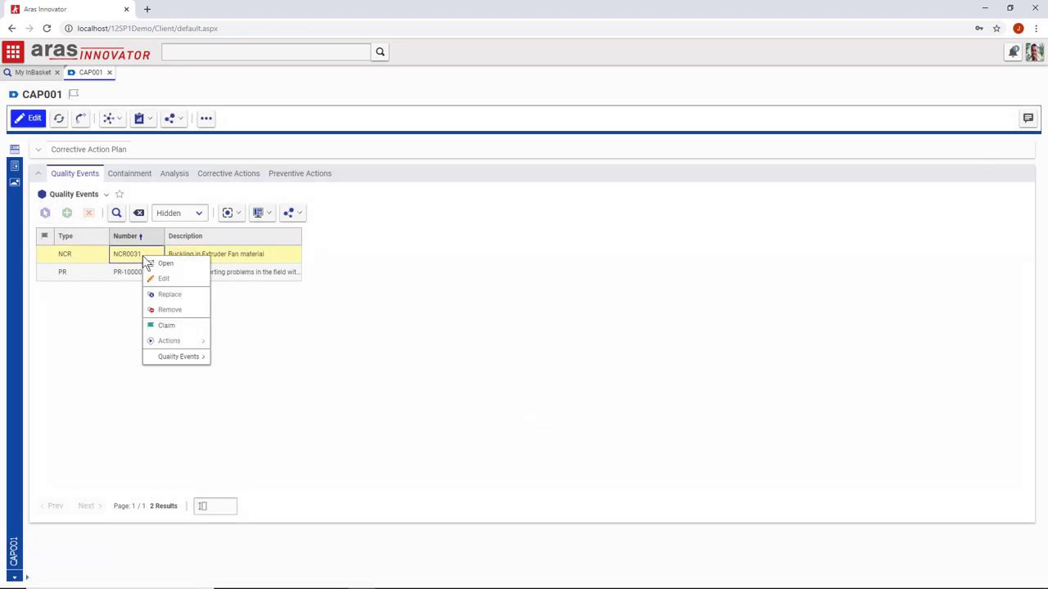
# Open NCR0031 and view its fan photo, then rotate MP2954's 3D model beside the discussion.
pyautogui.click(160, 264)
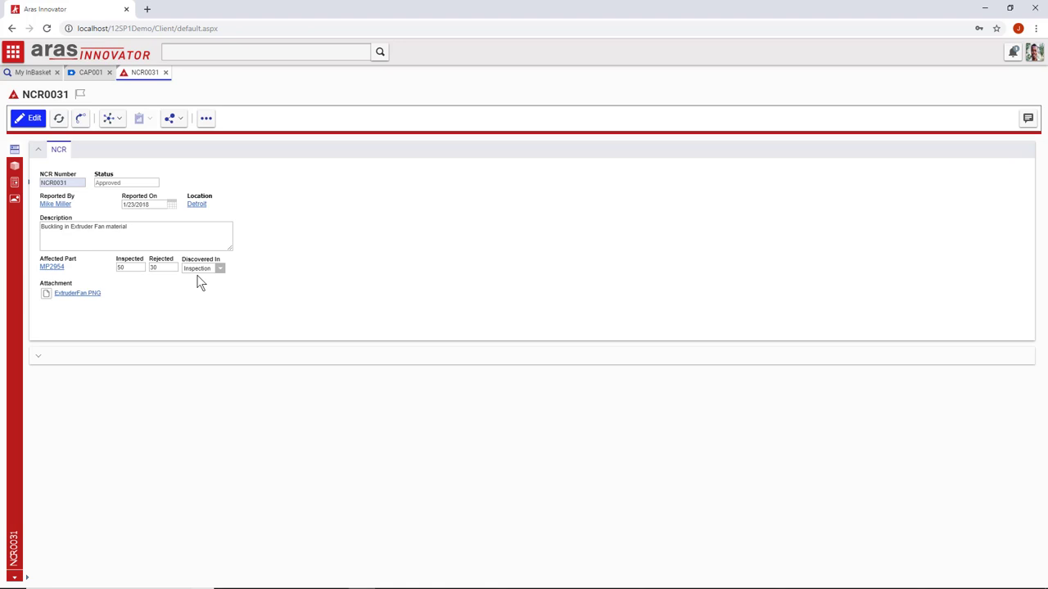
pyautogui.click(14, 199)
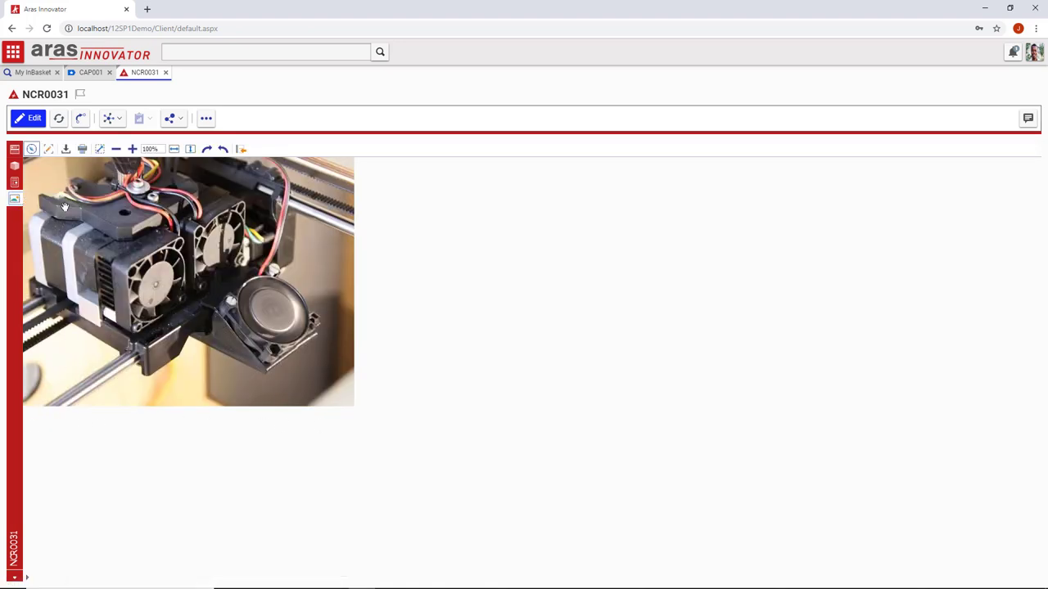
pyautogui.click(14, 169)
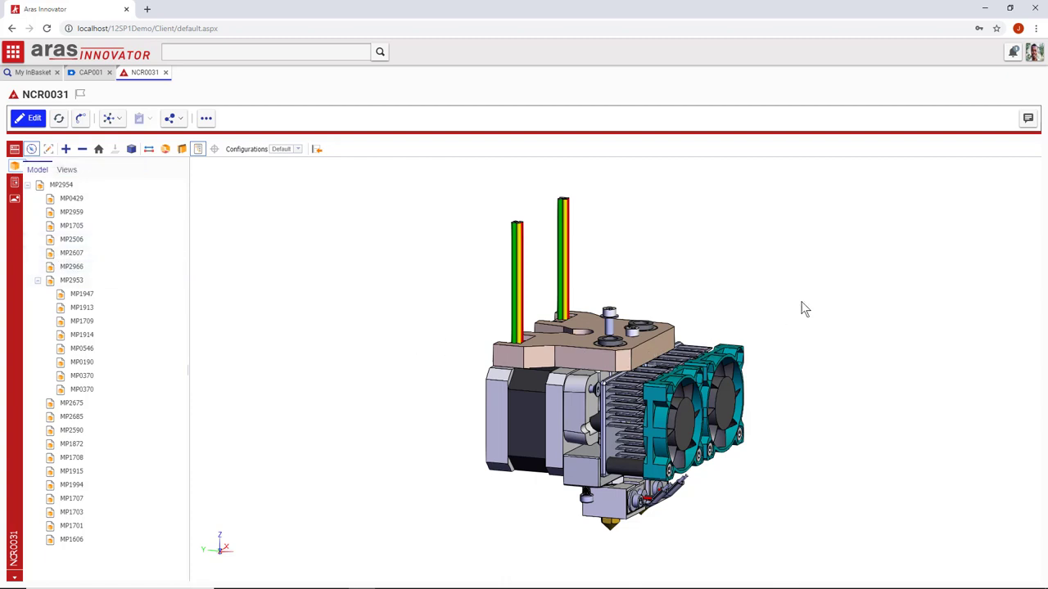
pyautogui.click(1028, 118)
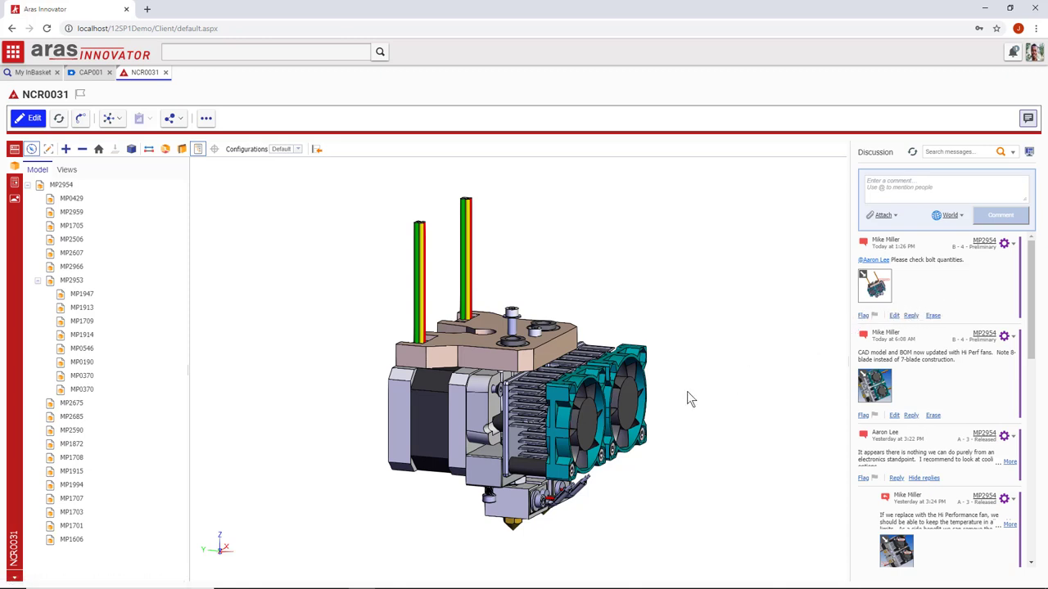
pyautogui.moveTo(687, 391); pyautogui.dragTo(546, 379)
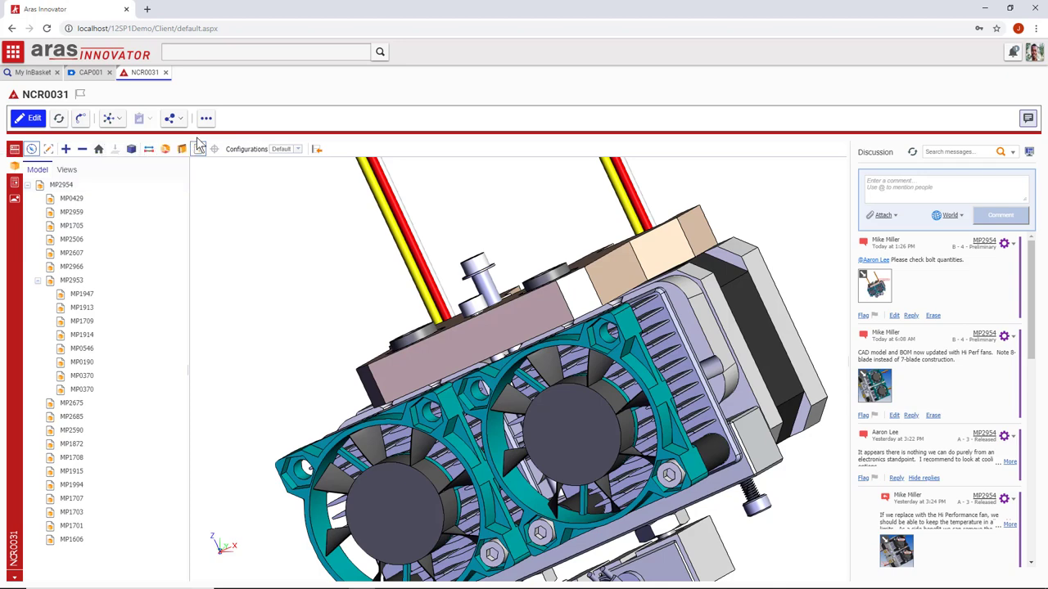
# Close NCR0031 and open purge notice PN1001 from CAP001's containment actions.
pyautogui.click(164, 73)
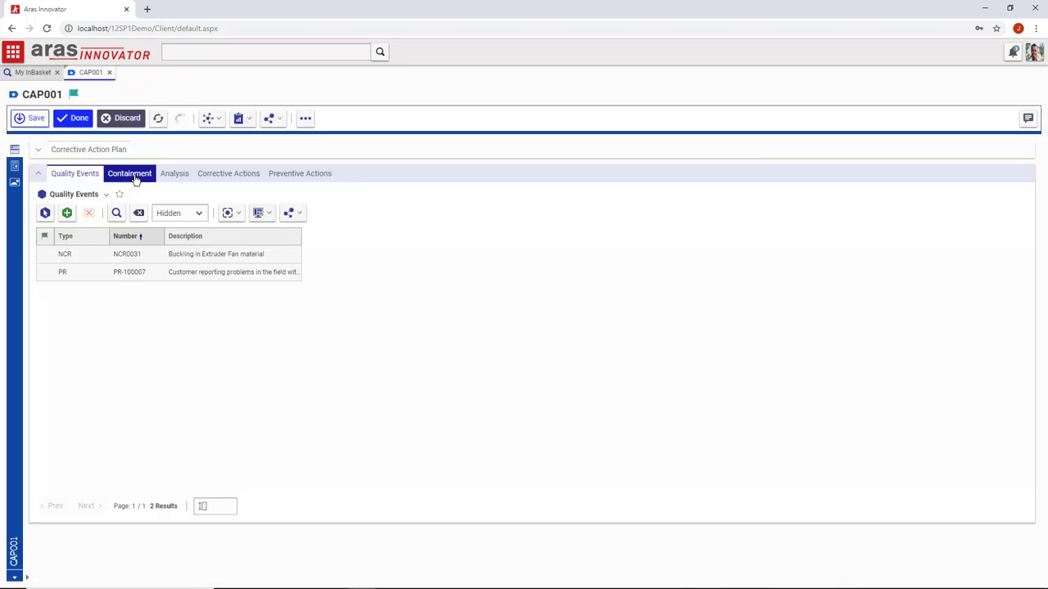
pyautogui.click(133, 176)
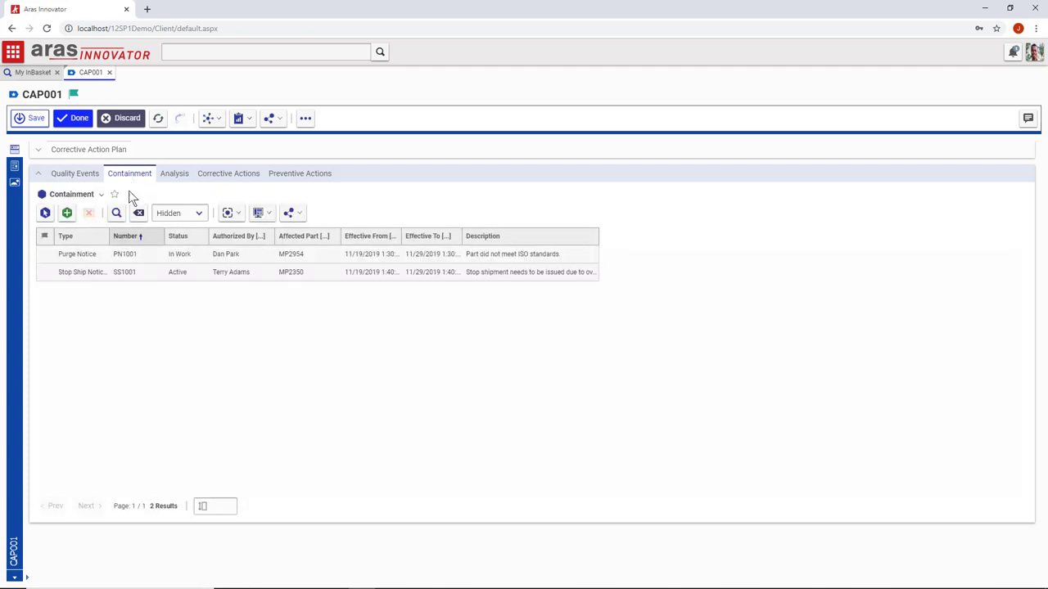
pyautogui.rightClick(100, 254)
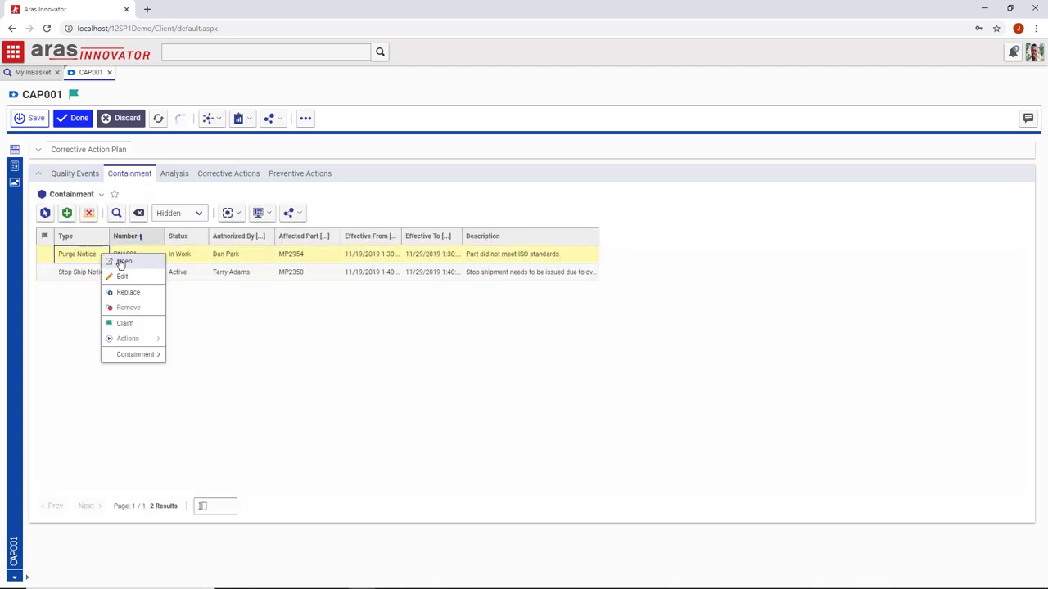
pyautogui.click(121, 262)
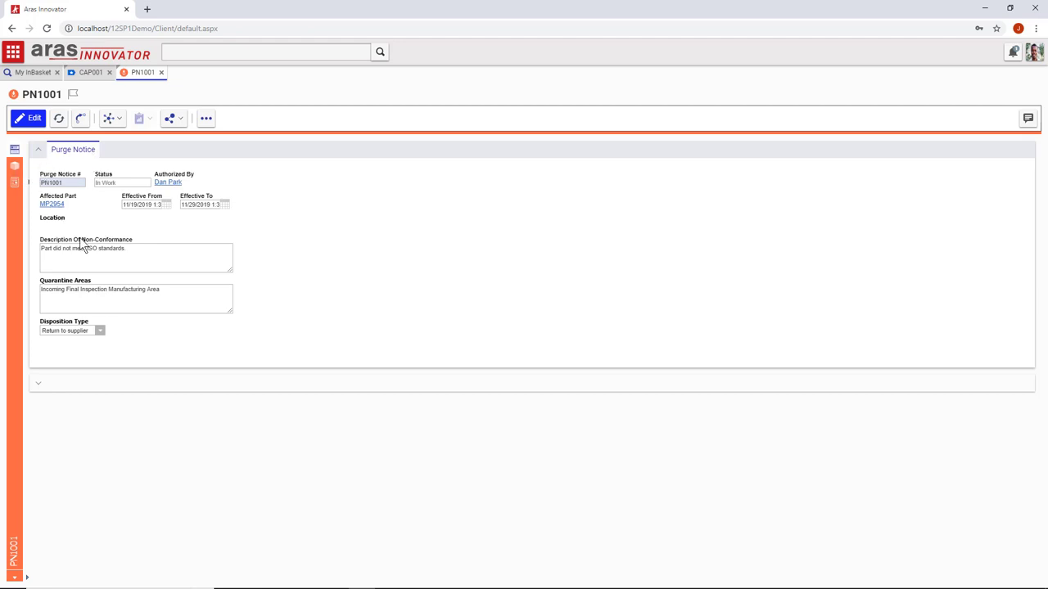
# Review the PN1001 workflow's sign-off history, then close the workflow and PN1001 tabs.
pyautogui.click(116, 121)
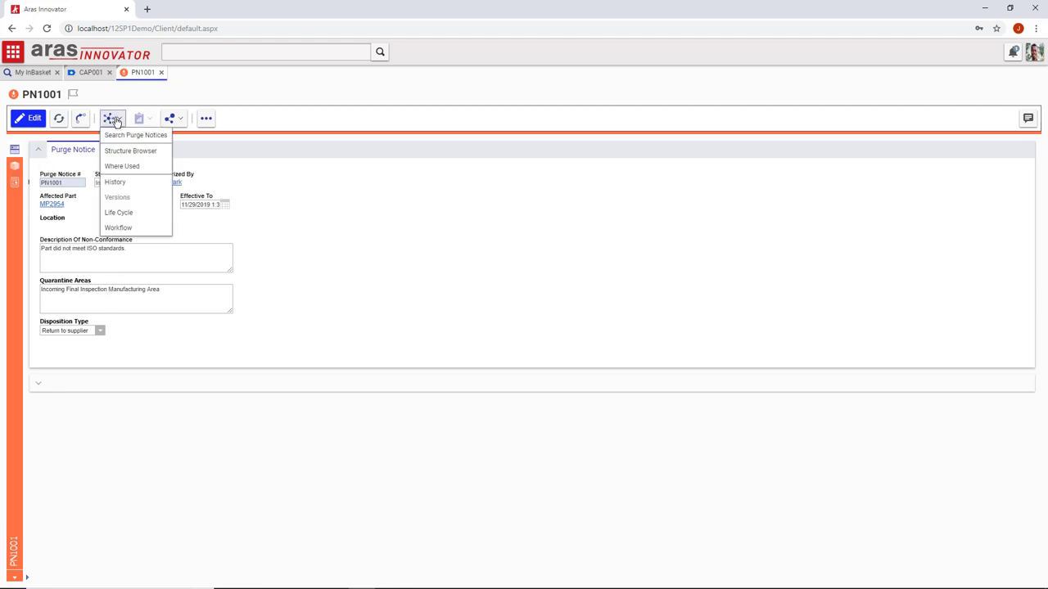
pyautogui.click(118, 227)
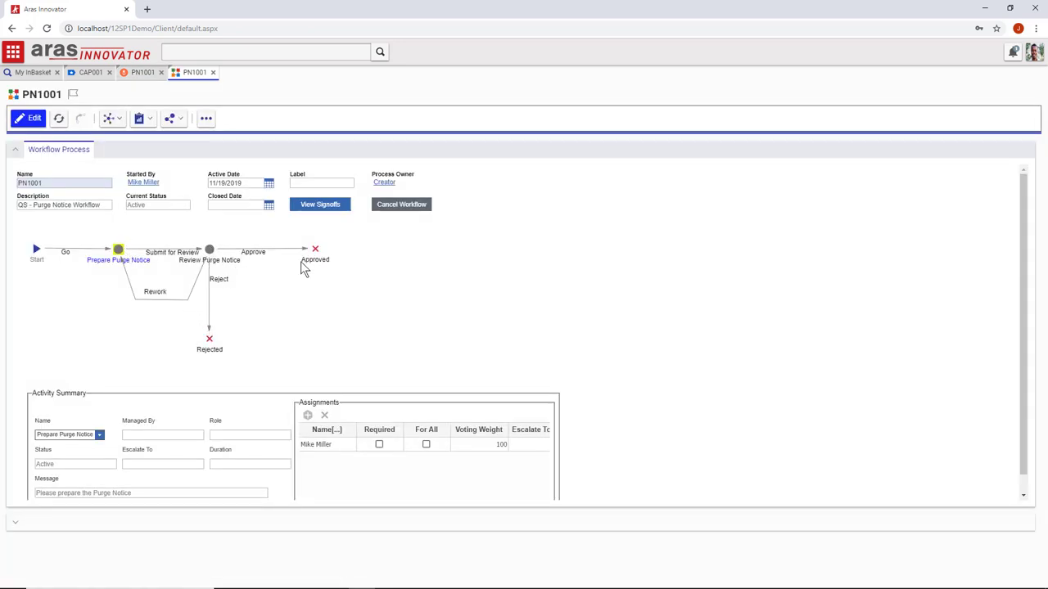
pyautogui.click(328, 207)
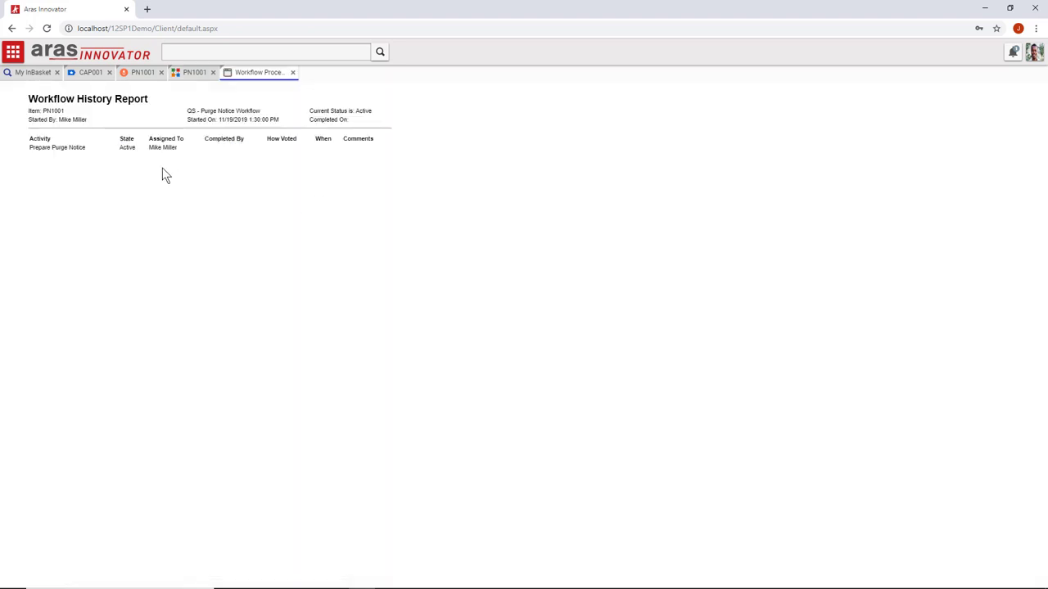
pyautogui.click(294, 72)
pyautogui.click(213, 73)
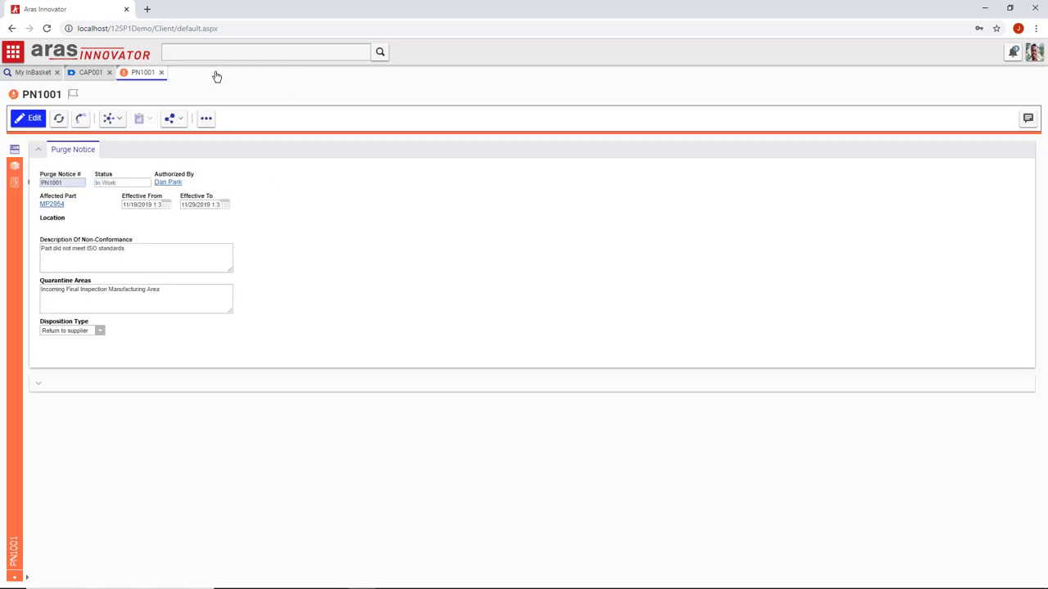
pyautogui.click(161, 72)
# Open root cause analysis RCA-100046 from CAP001's Analysis list.
pyautogui.click(175, 174)
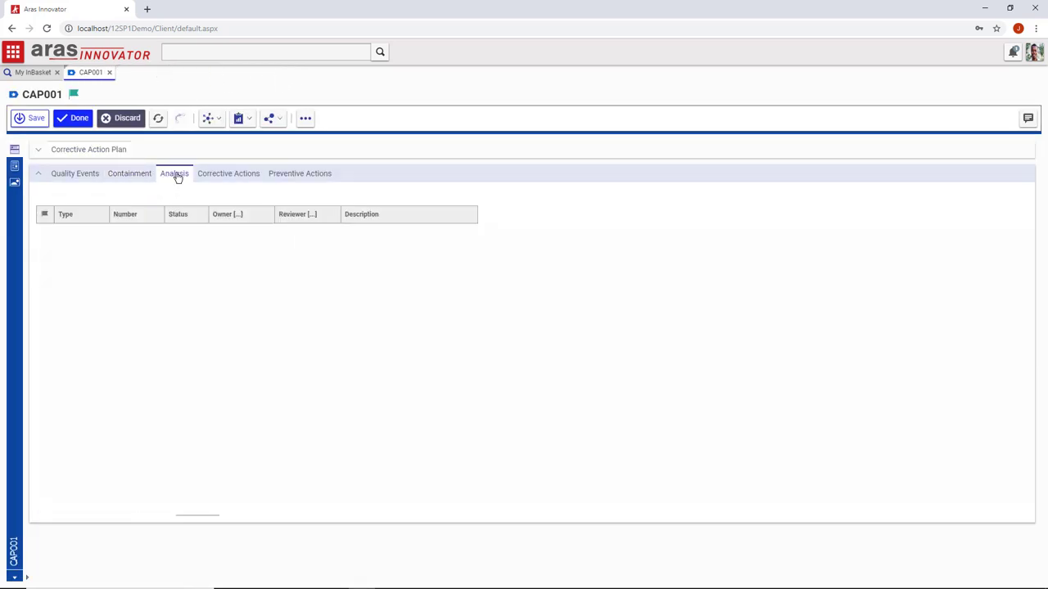
pyautogui.rightClick(188, 258)
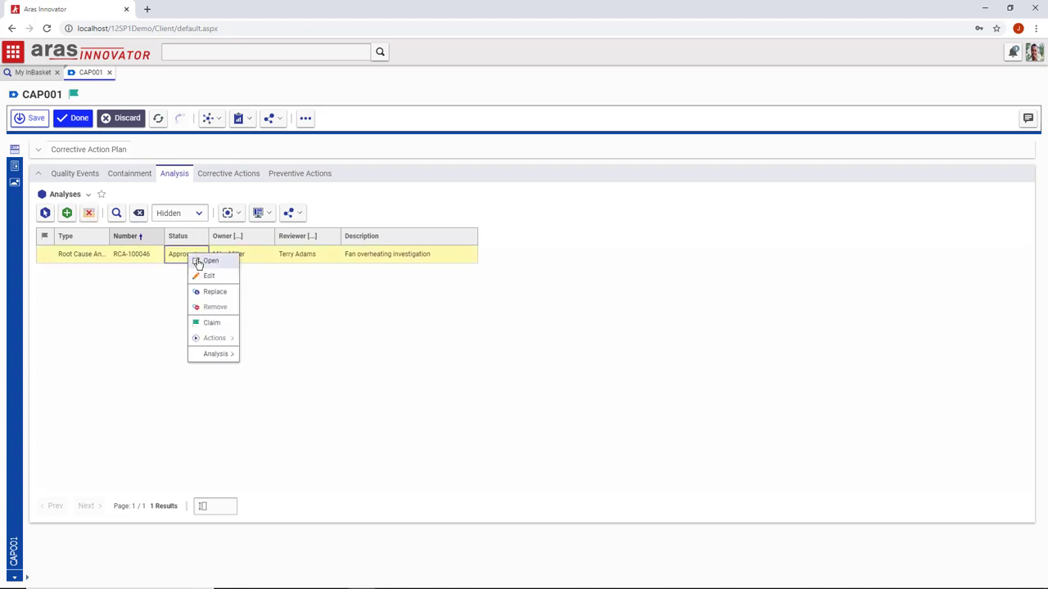
pyautogui.click(204, 260)
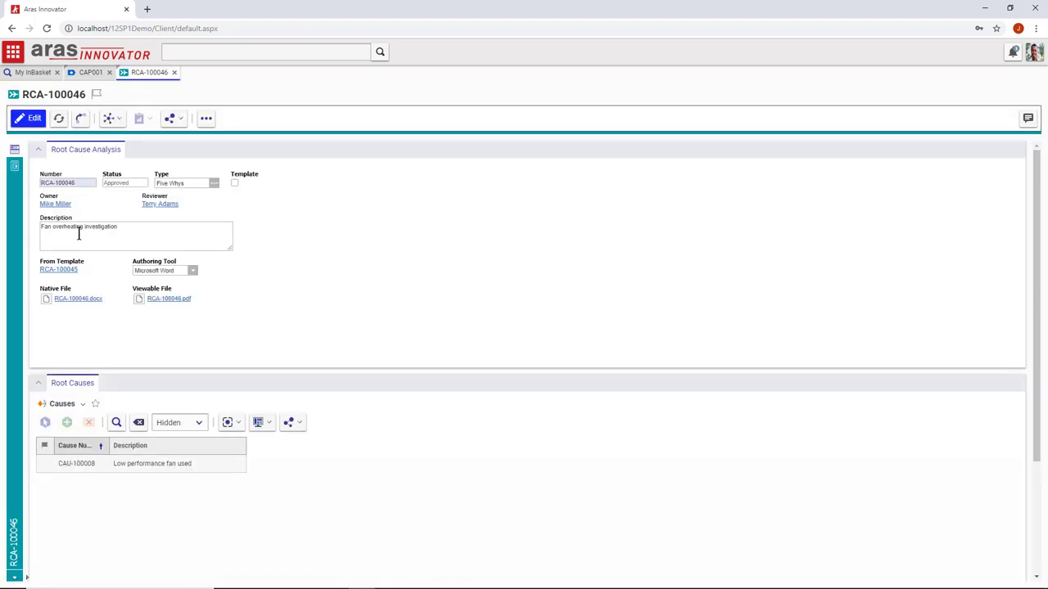
# Read the RCA-100046 report PDF, then collapse the form's Root Cause Analysis section.
pyautogui.click(15, 168)
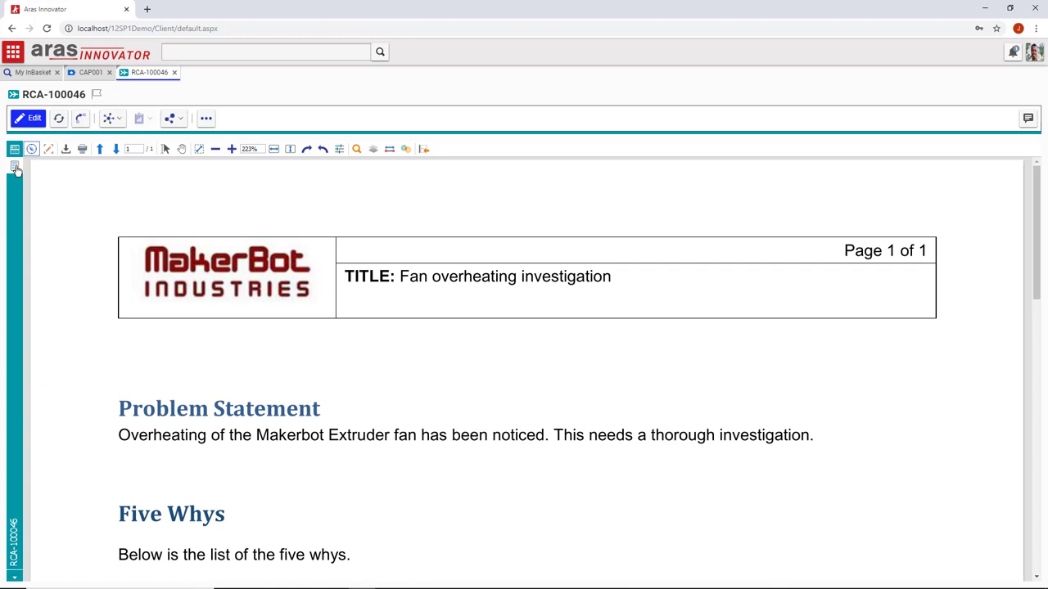
pyautogui.scroll(-3, 415, 381)
pyautogui.scroll(3, 416, 381)
pyautogui.click(13, 149)
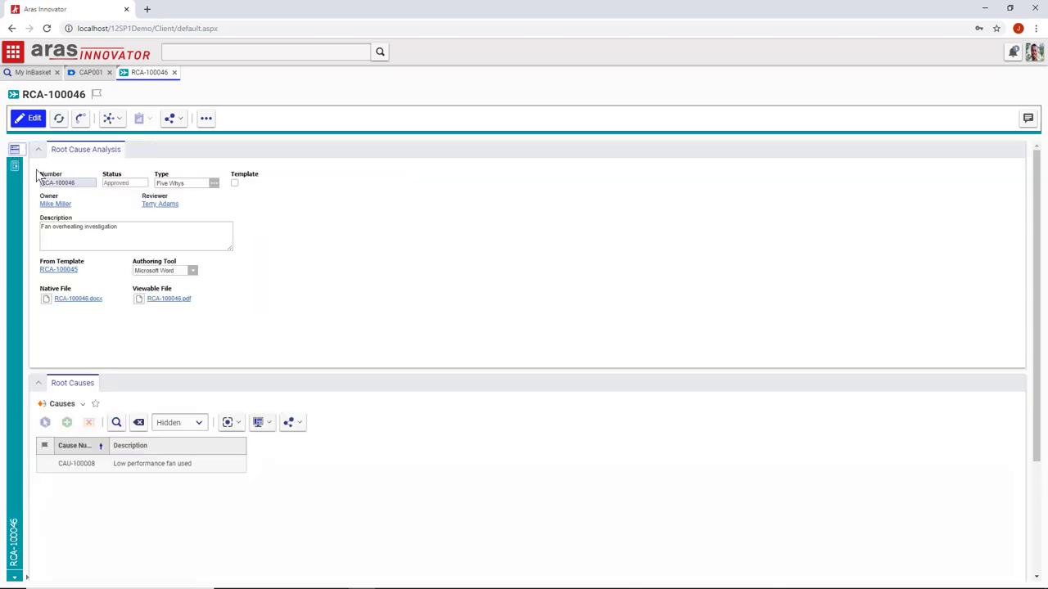
pyautogui.click(39, 150)
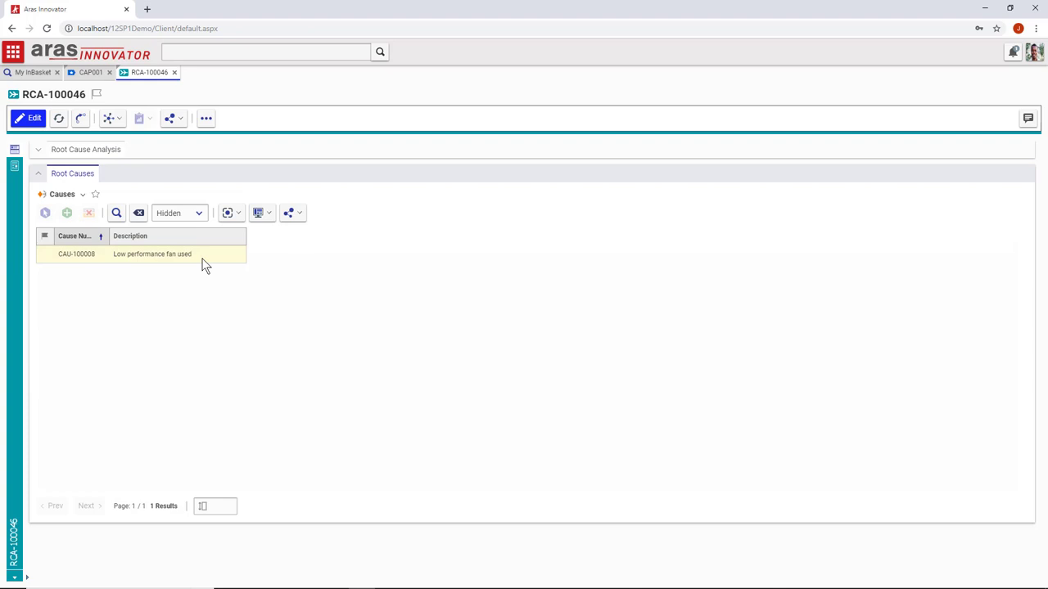
# Pin the contents panel and expand Quality Management's Analysis, Containment, Corrective Action and Quality Events groups.
pyautogui.click(13, 51)
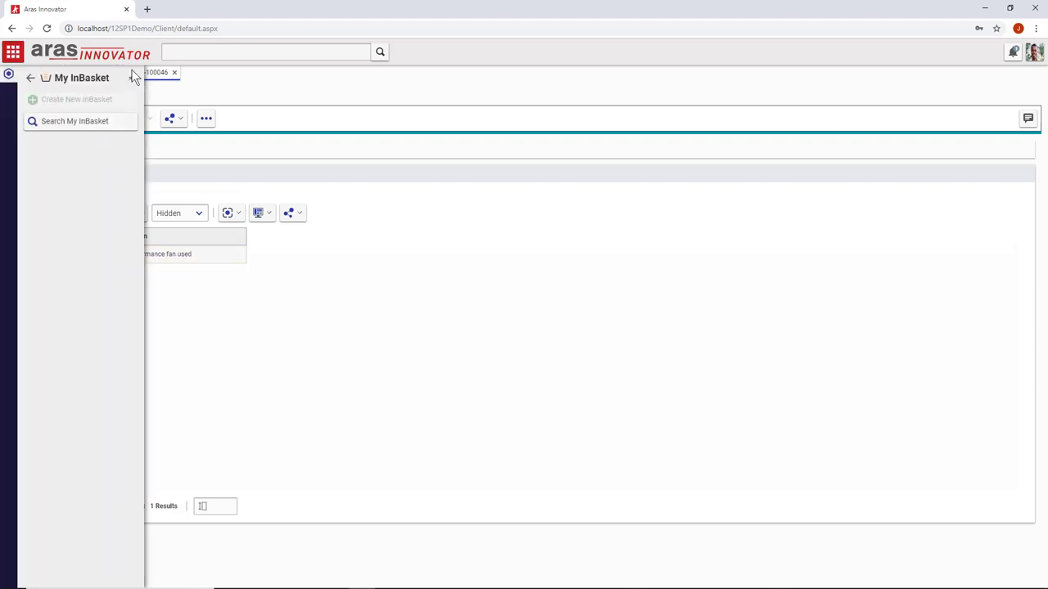
pyautogui.click(133, 78)
pyautogui.click(31, 79)
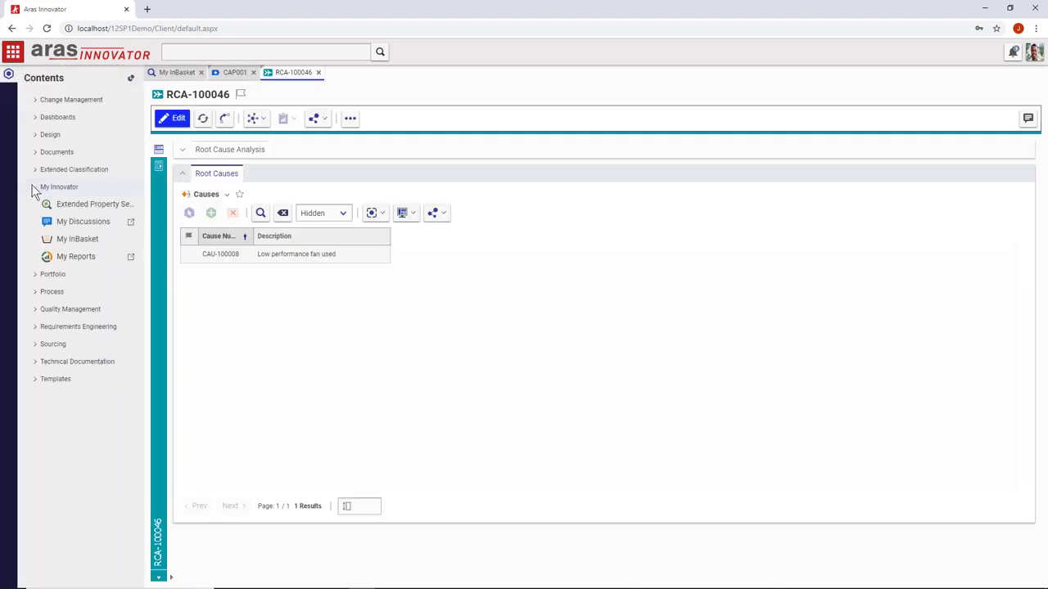
pyautogui.click(35, 187)
pyautogui.click(36, 240)
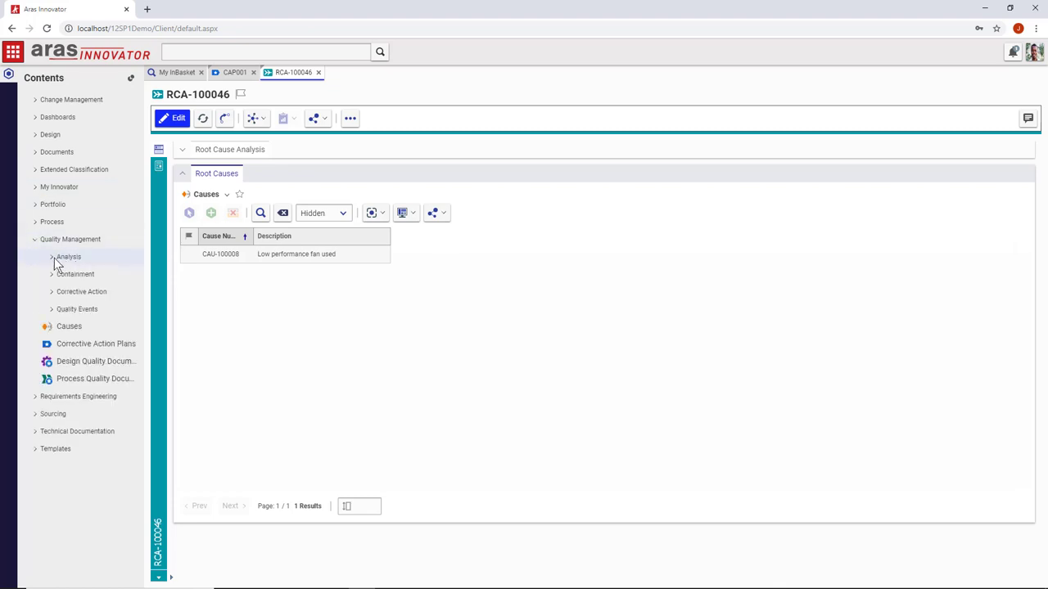
pyautogui.click(53, 257)
pyautogui.click(53, 291)
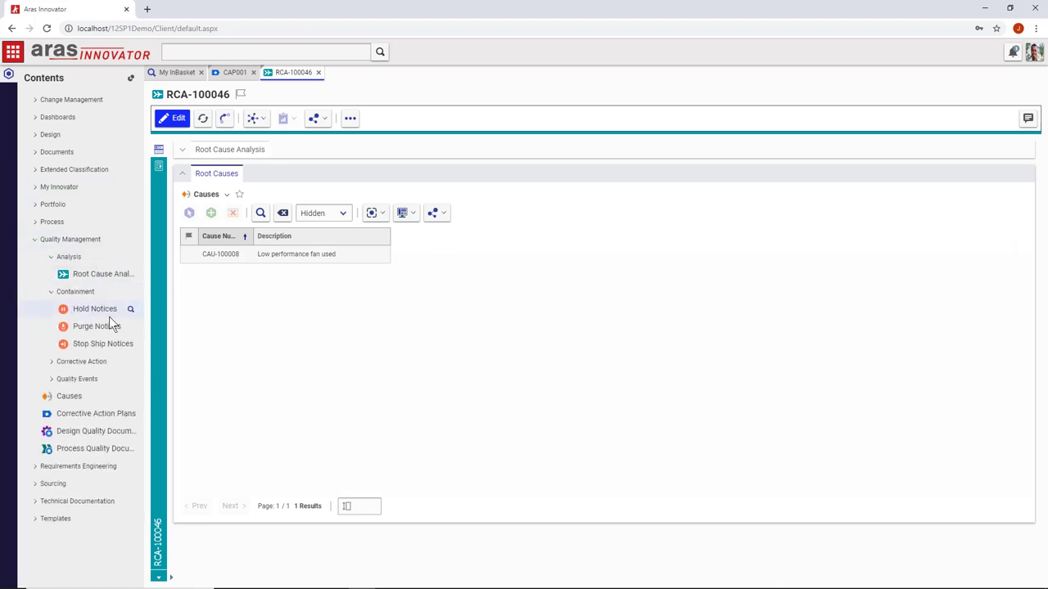
pyautogui.click(102, 361)
pyautogui.click(90, 432)
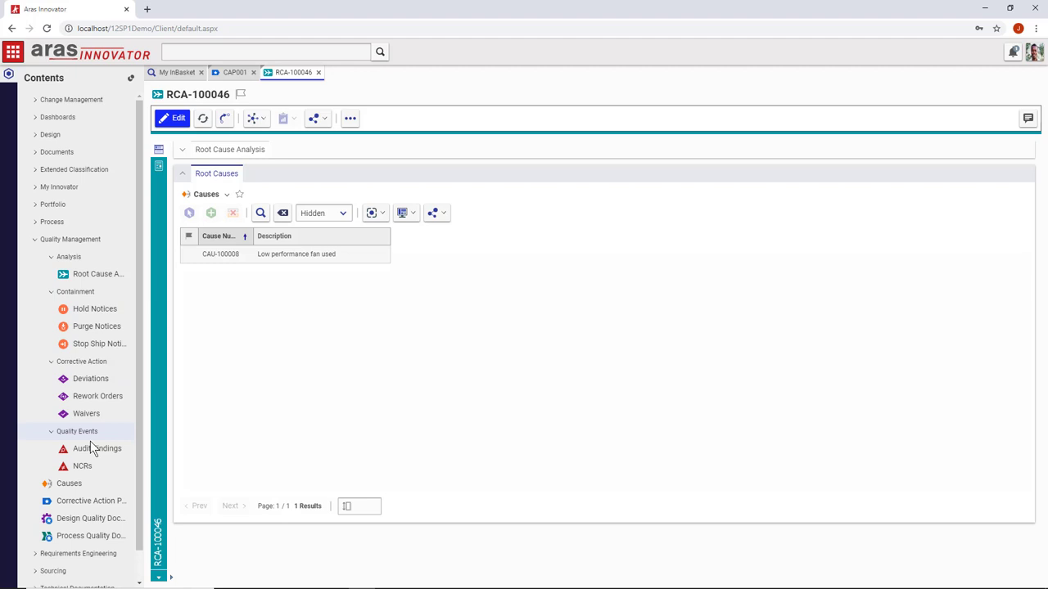
# List all eight causes with Search Causes, close the results, and unpin the contents.
pyautogui.click(69, 484)
pyautogui.click(77, 128)
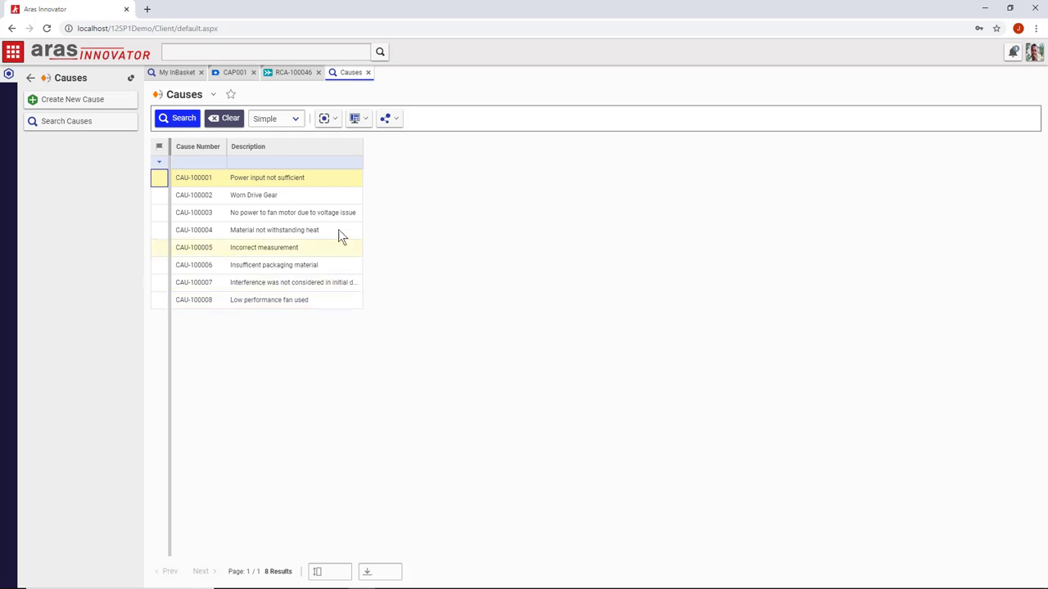
pyautogui.click(369, 73)
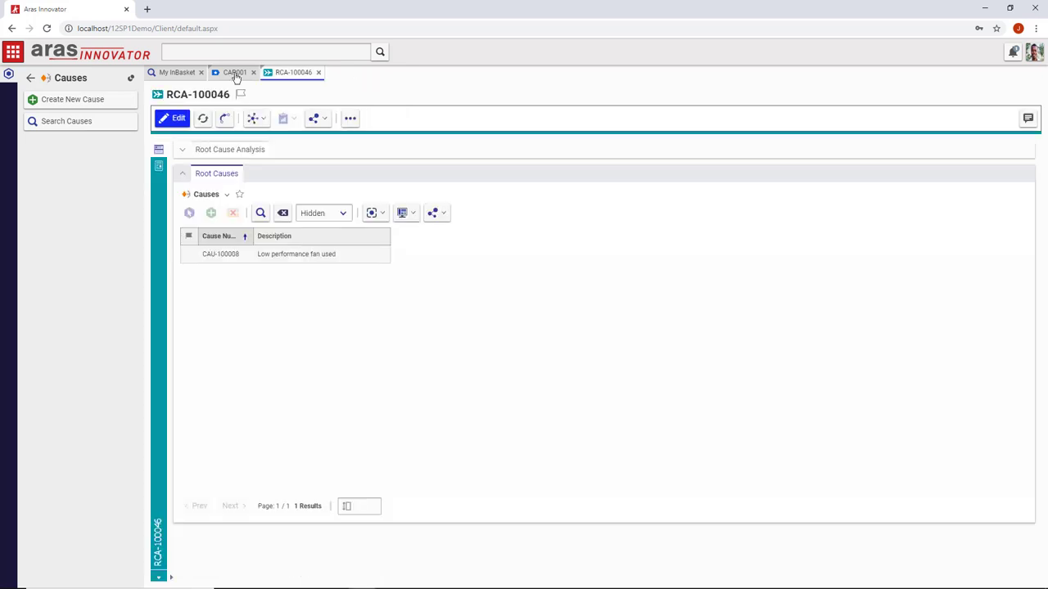
pyautogui.click(30, 79)
pyautogui.click(130, 78)
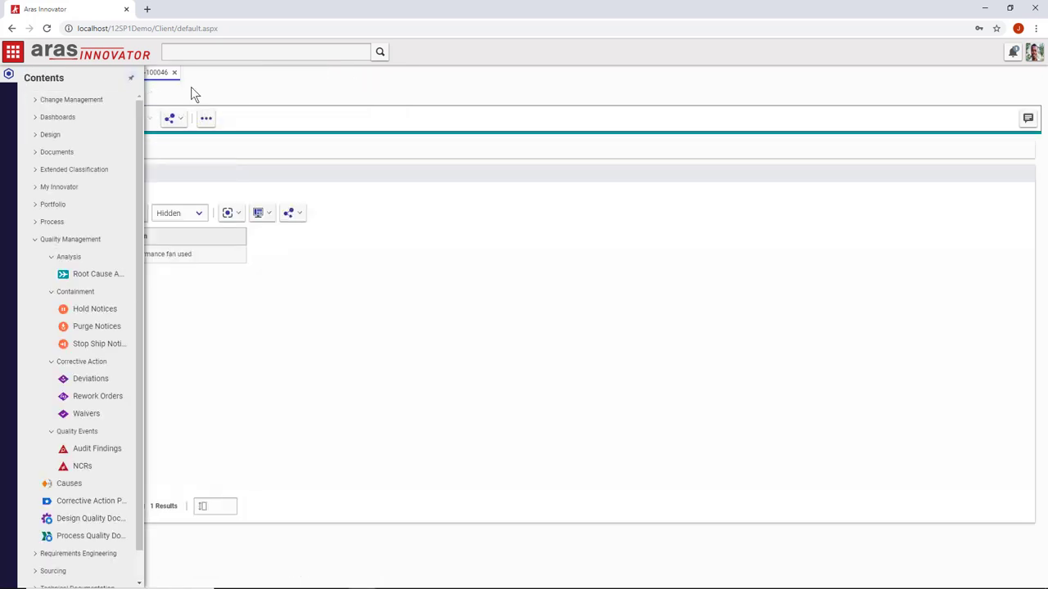
# Close RCA-100046 and review CAP001's corrective actions, cancelling the search and new-action dialogs.
pyautogui.click(173, 72)
pyautogui.click(211, 174)
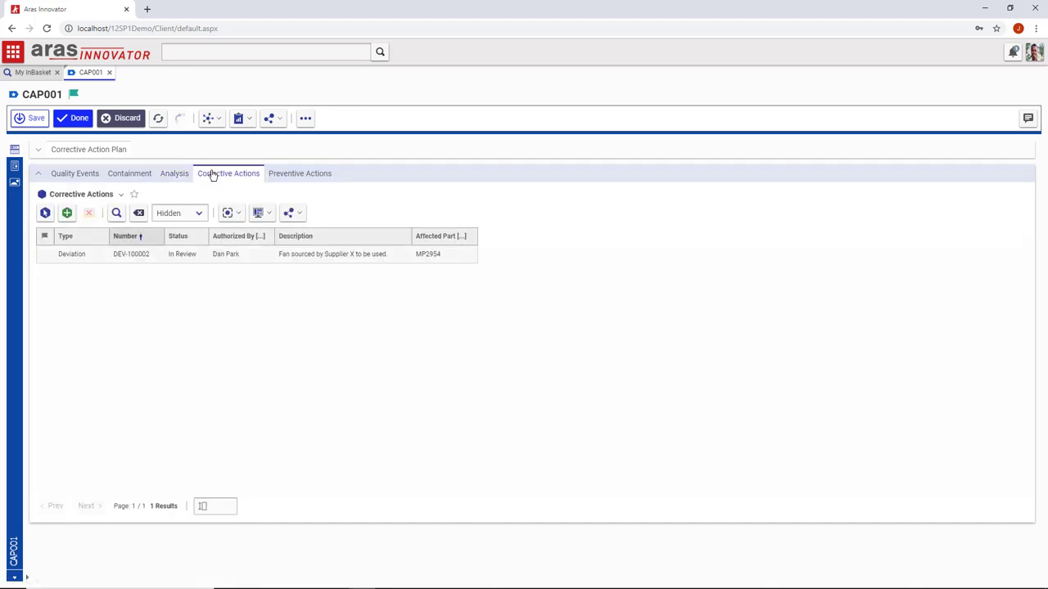
pyautogui.click(45, 213)
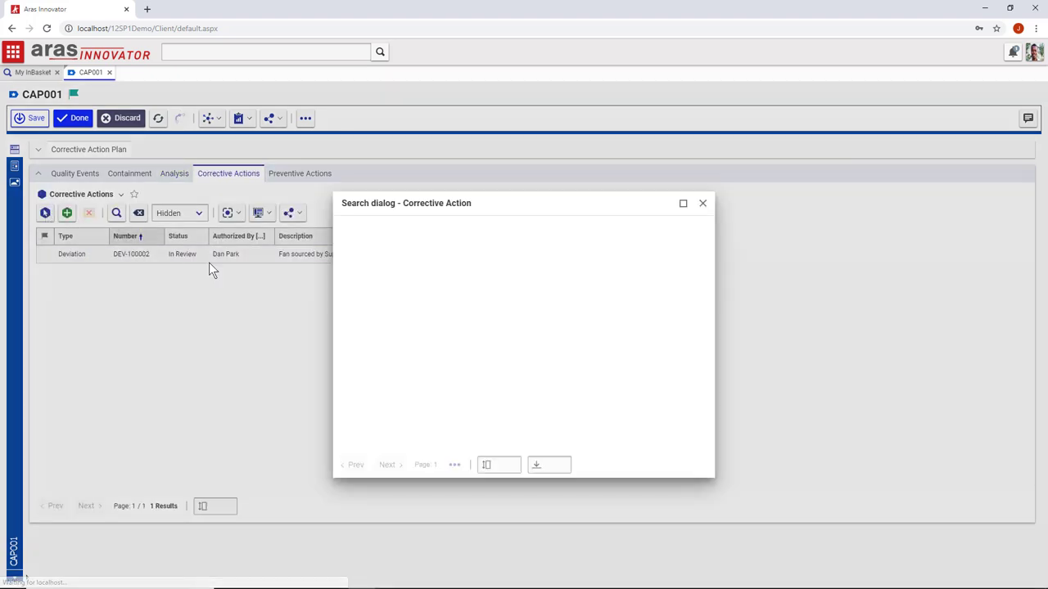
pyautogui.click(405, 256)
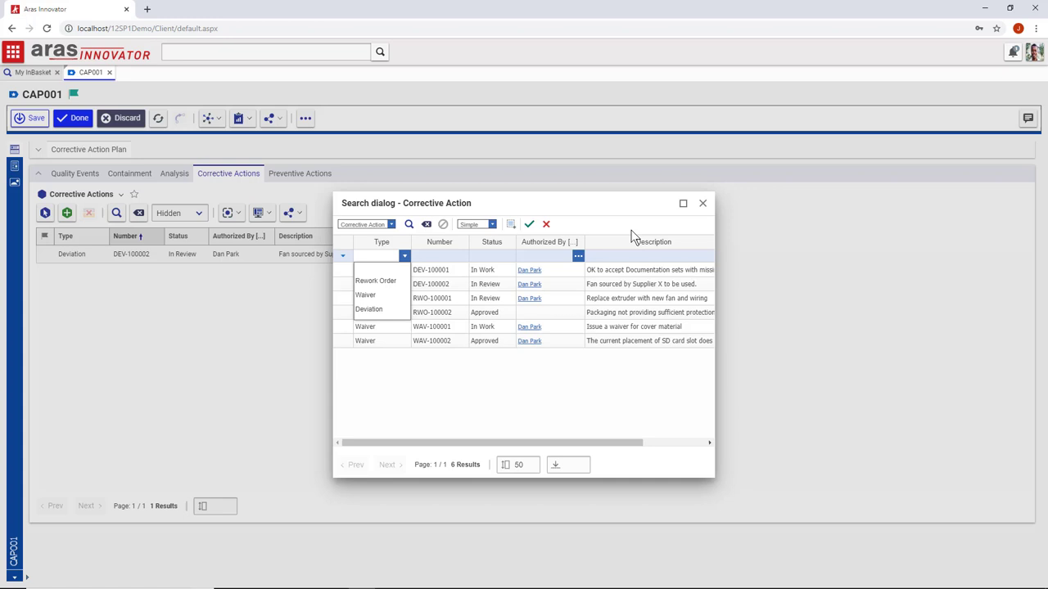
pyautogui.click(702, 203)
pyautogui.click(67, 213)
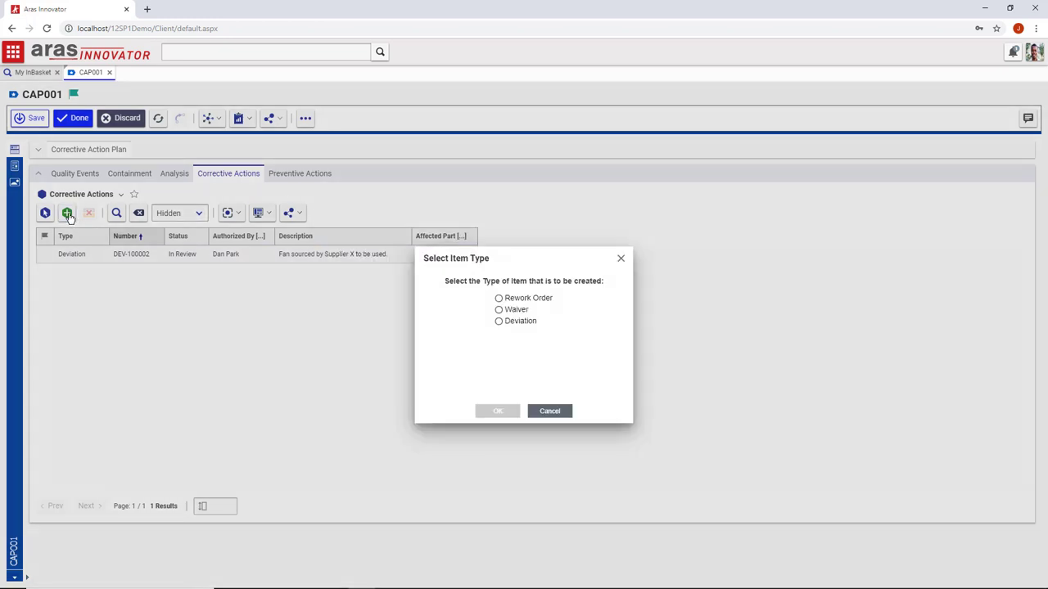
pyautogui.click(622, 258)
# Show CAP001's preventive actions, widen the grid, and open DQD-0021A in its own tab.
pyautogui.click(306, 177)
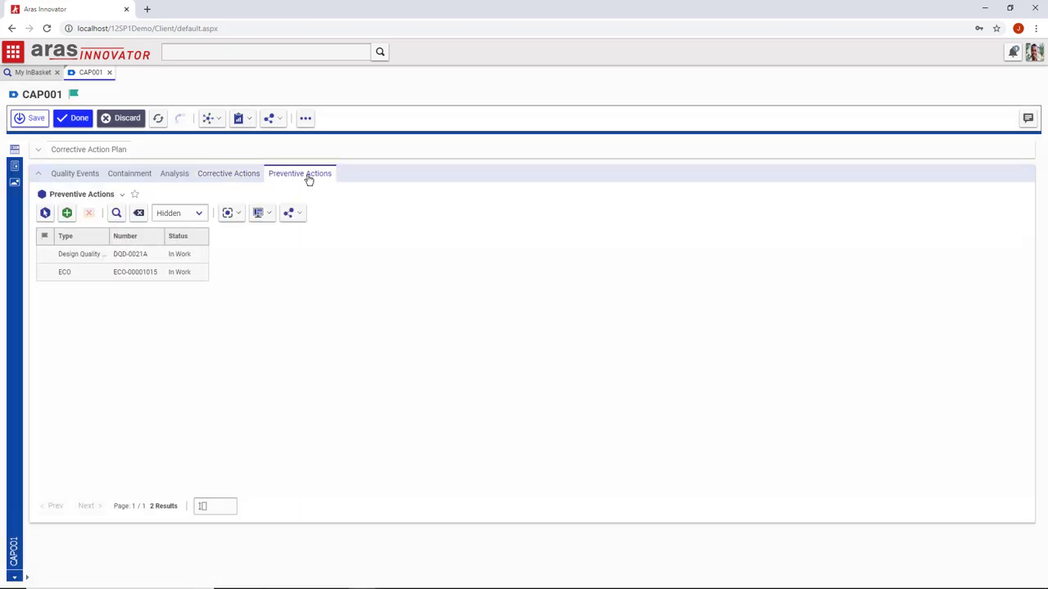
pyautogui.moveTo(110, 236); pyautogui.dragTo(158, 237)
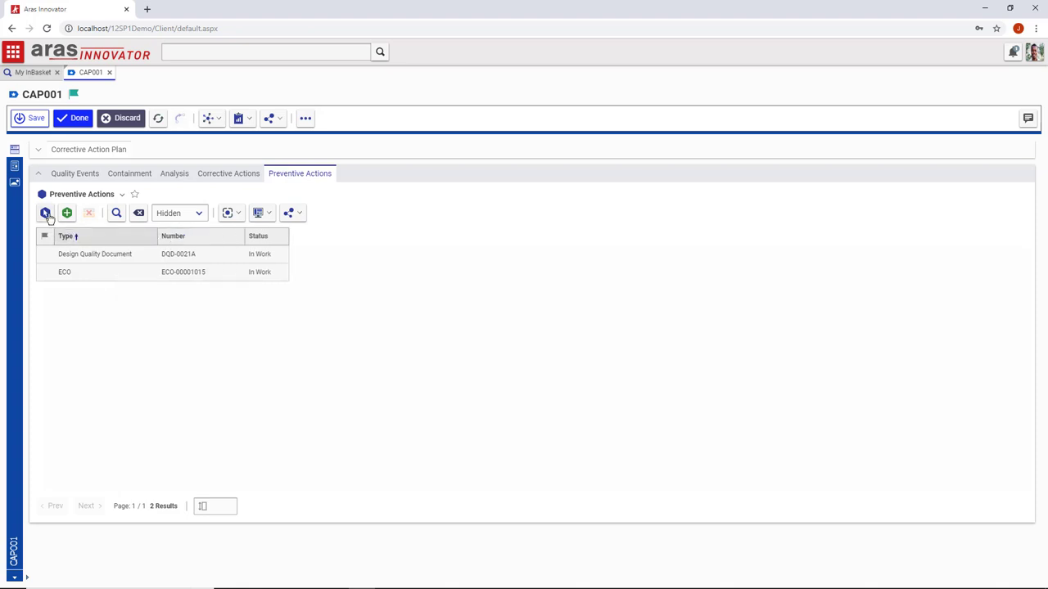
pyautogui.click(45, 213)
pyautogui.click(404, 256)
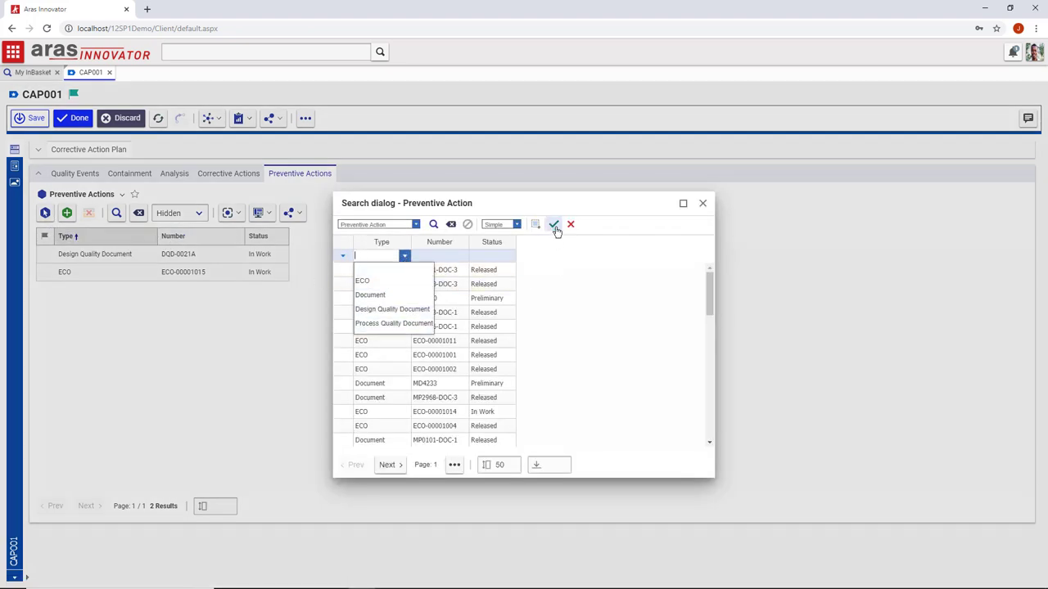
pyautogui.click(702, 203)
pyautogui.rightClick(138, 261)
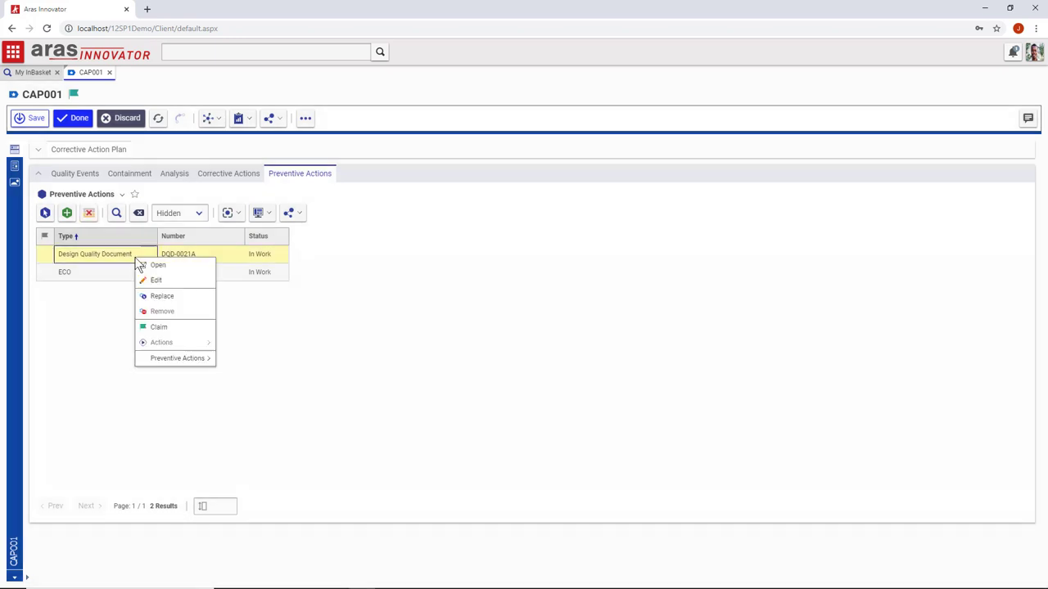
pyautogui.click(141, 265)
# Edit DQD-0021A's FMEA and add reference cause CAU-100008 'Low performance fan used'.
pyautogui.click(15, 166)
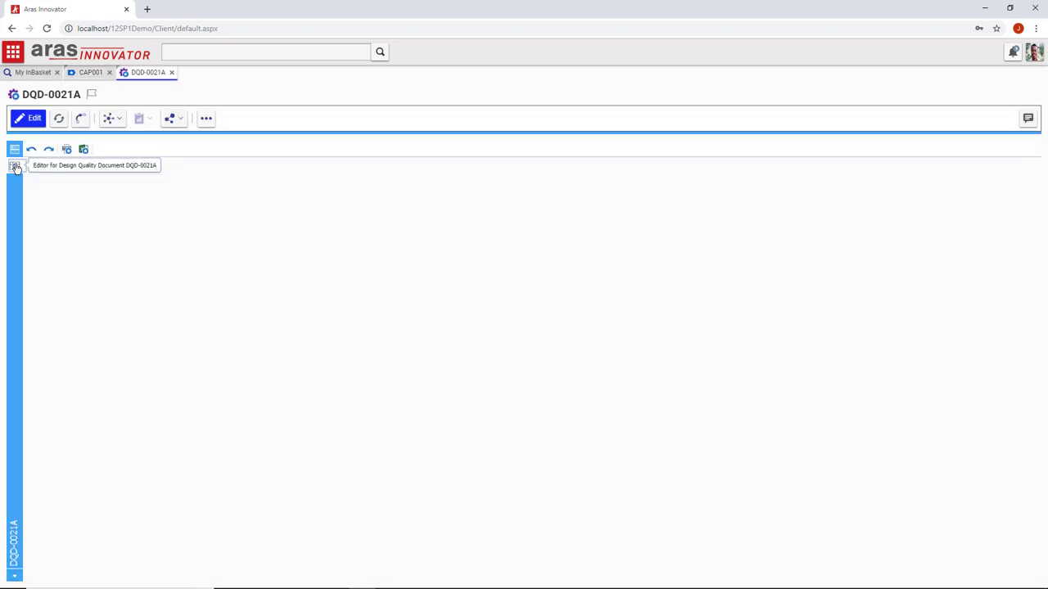
pyautogui.click(473, 413)
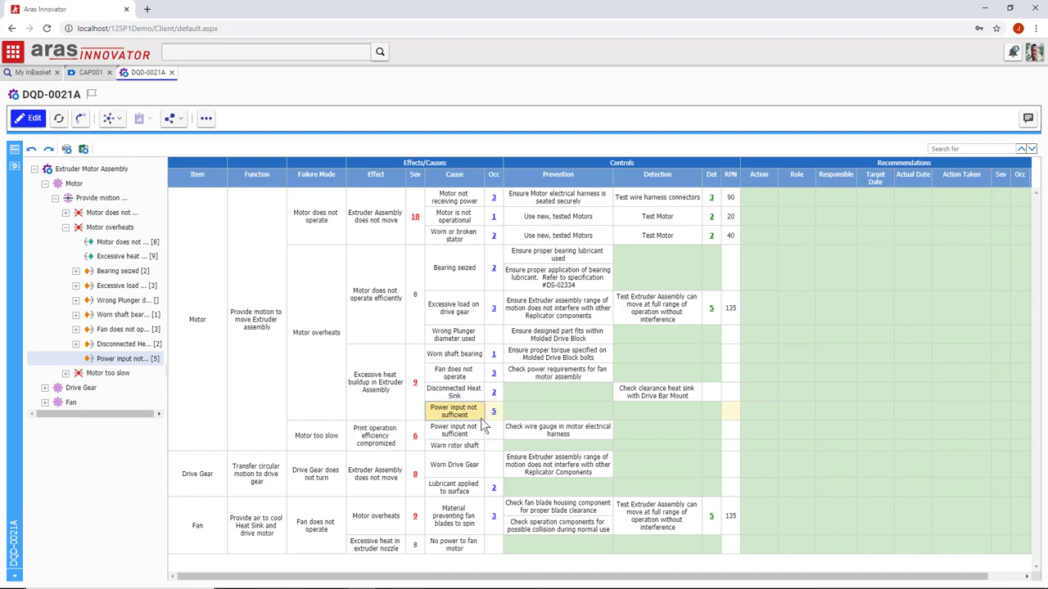
pyautogui.click(30, 118)
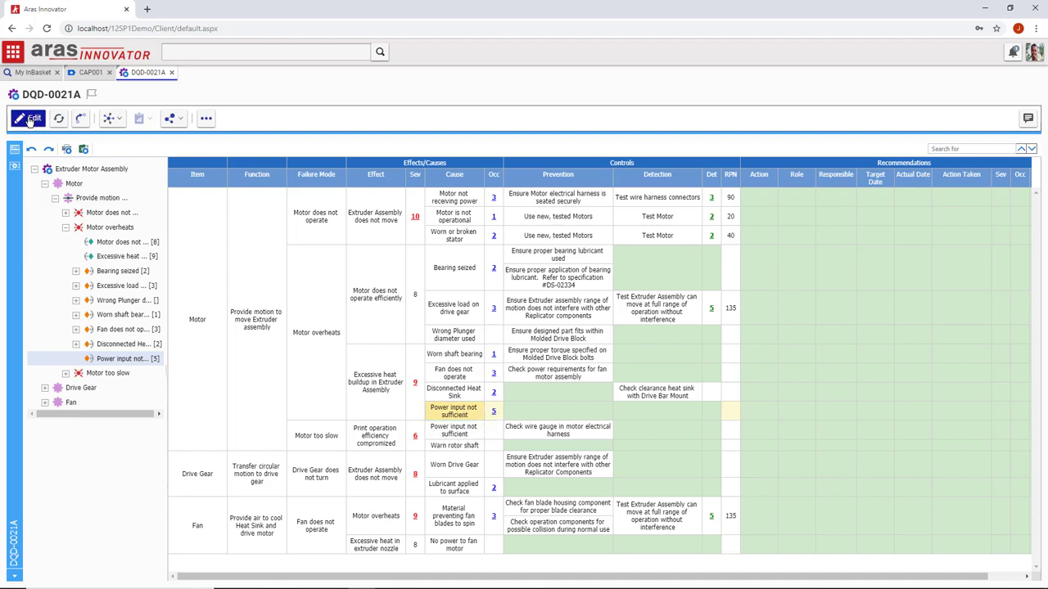
pyautogui.rightClick(475, 423)
pyautogui.moveTo(477, 423)
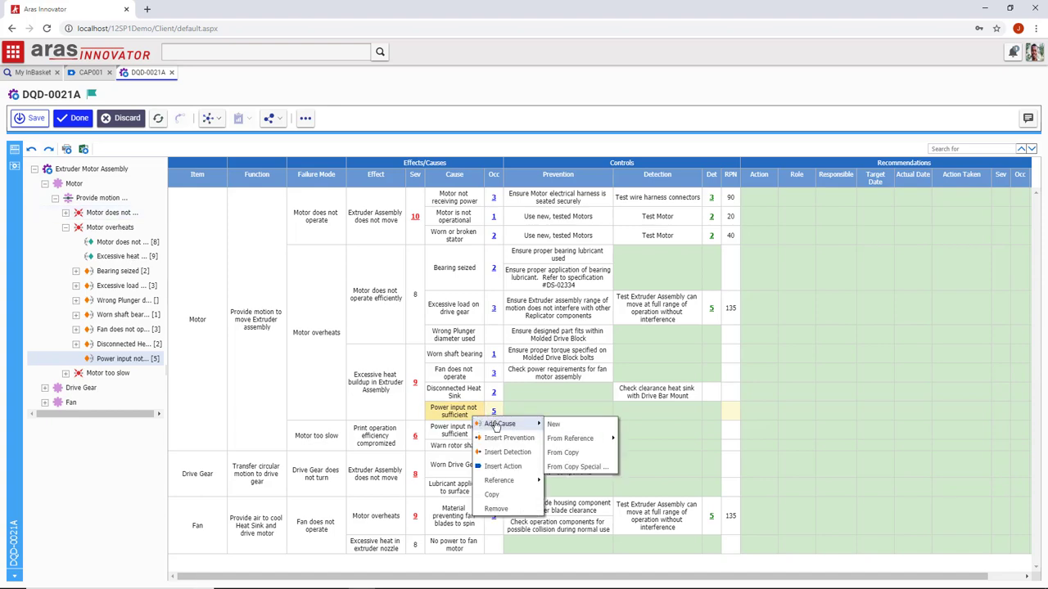
pyautogui.moveTo(583, 447)
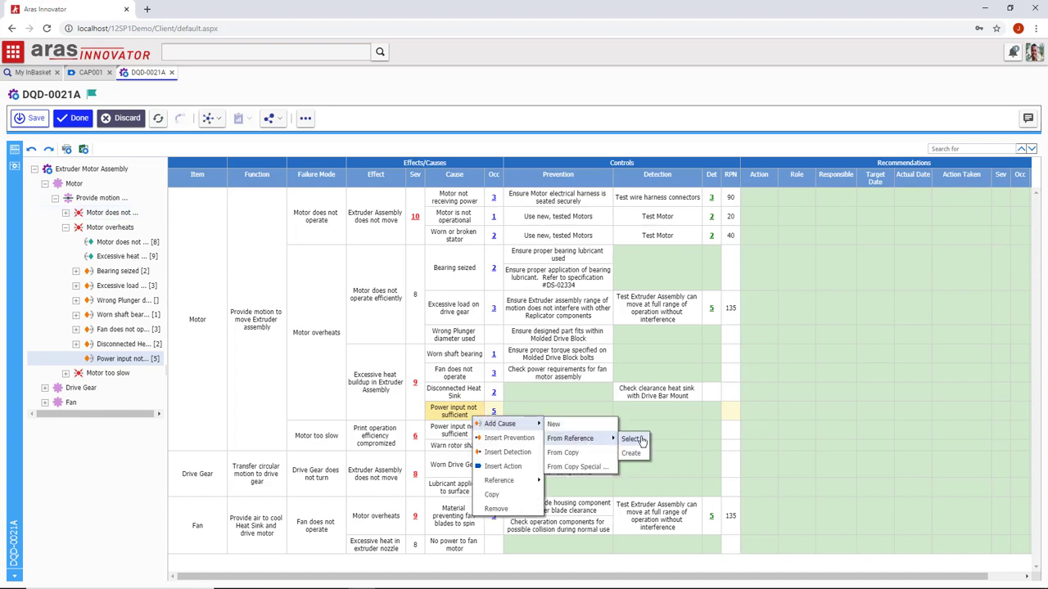
pyautogui.click(629, 438)
pyautogui.click(499, 368)
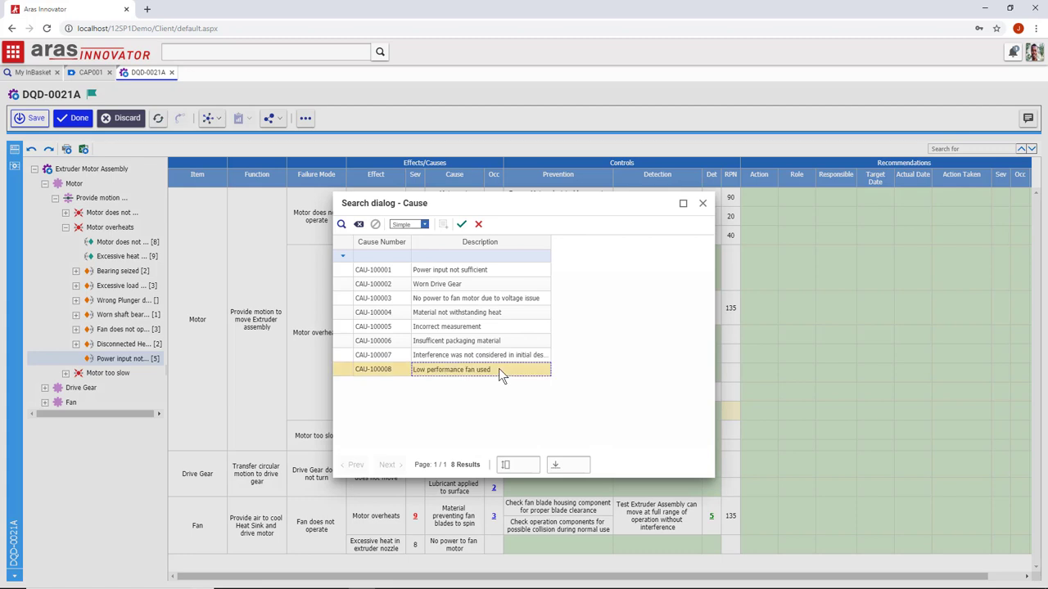
pyautogui.click(462, 224)
# Rate the new cause's occurrence 8 and the heat-sink clearance check's detection 3.
pyautogui.click(493, 431)
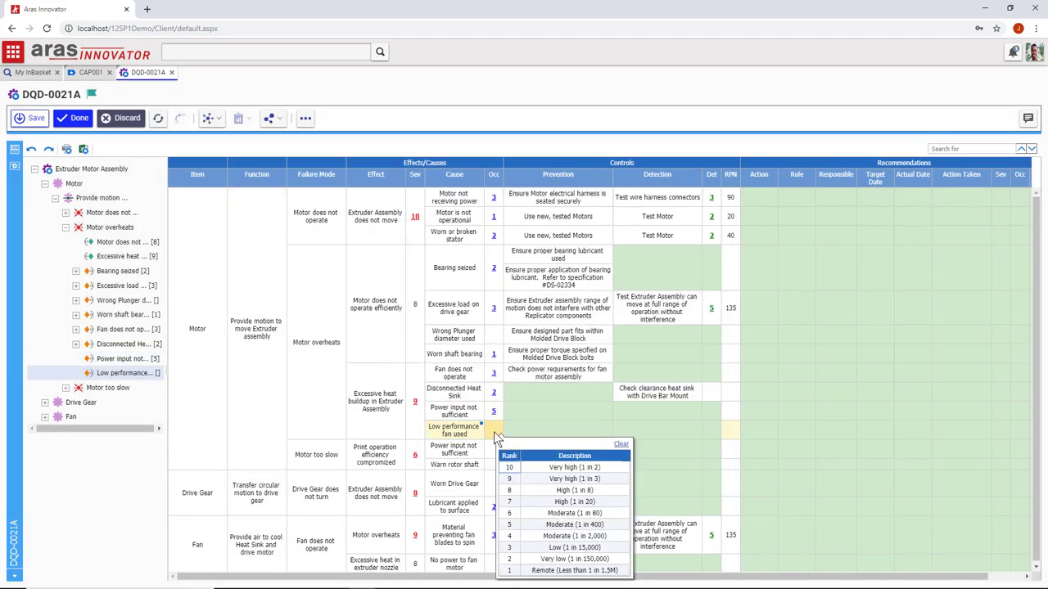
pyautogui.click(553, 491)
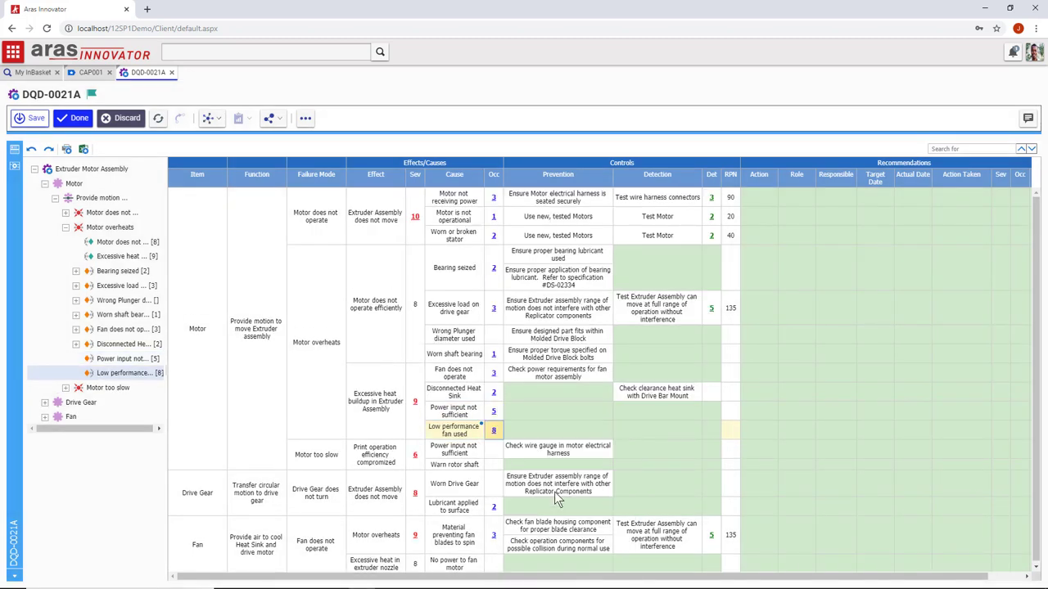
pyautogui.click(719, 401)
pyautogui.click(720, 452)
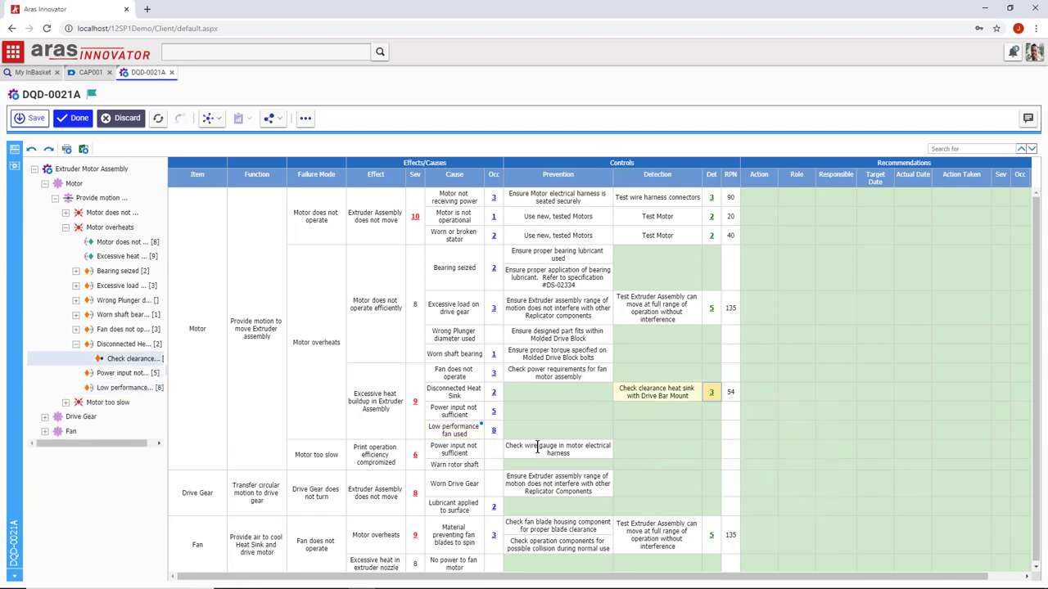
# Copy the 'Low performance fan used' cause and paste it beside 'No power to fan motor'.
pyautogui.rightClick(471, 431)
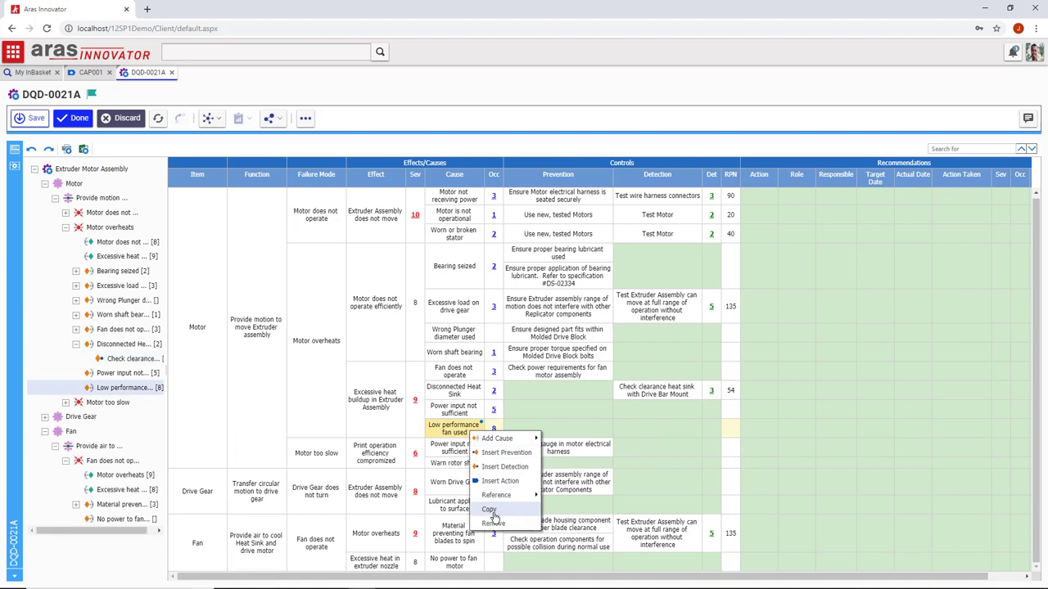
pyautogui.click(473, 563)
pyautogui.rightClick(473, 563)
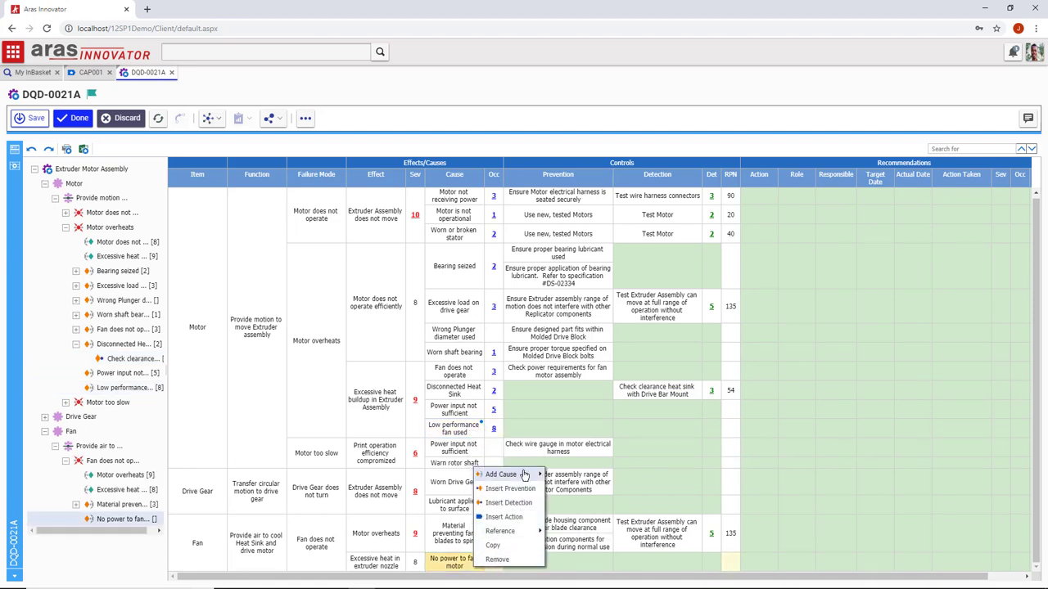
pyautogui.click(577, 508)
# Point the pasted cause's reference to CAU-100008, 'Low performance fan used'.
pyautogui.rightClick(486, 560)
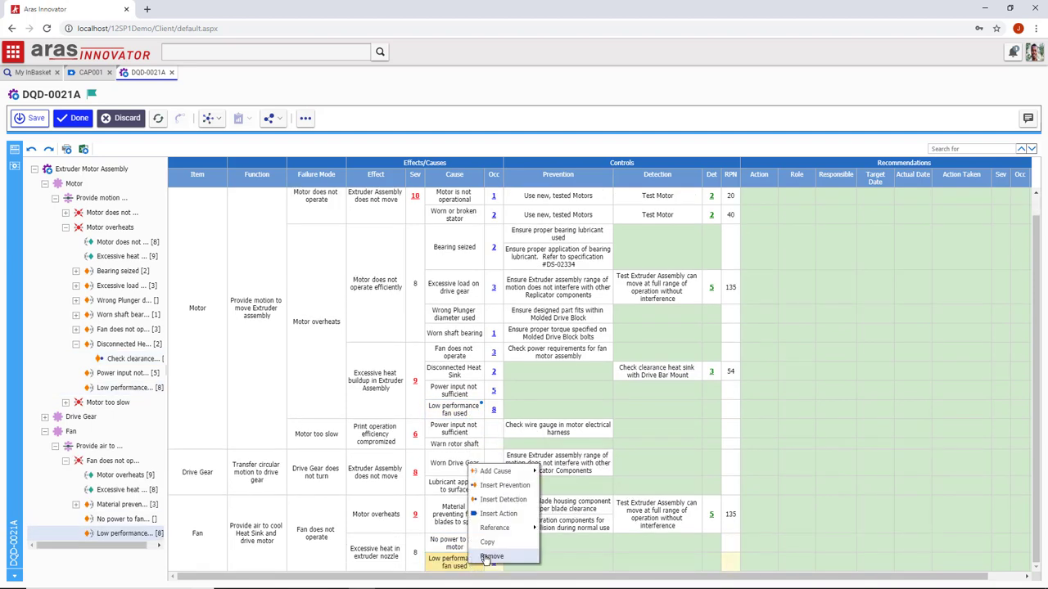
pyautogui.moveTo(496, 528)
pyautogui.click(550, 530)
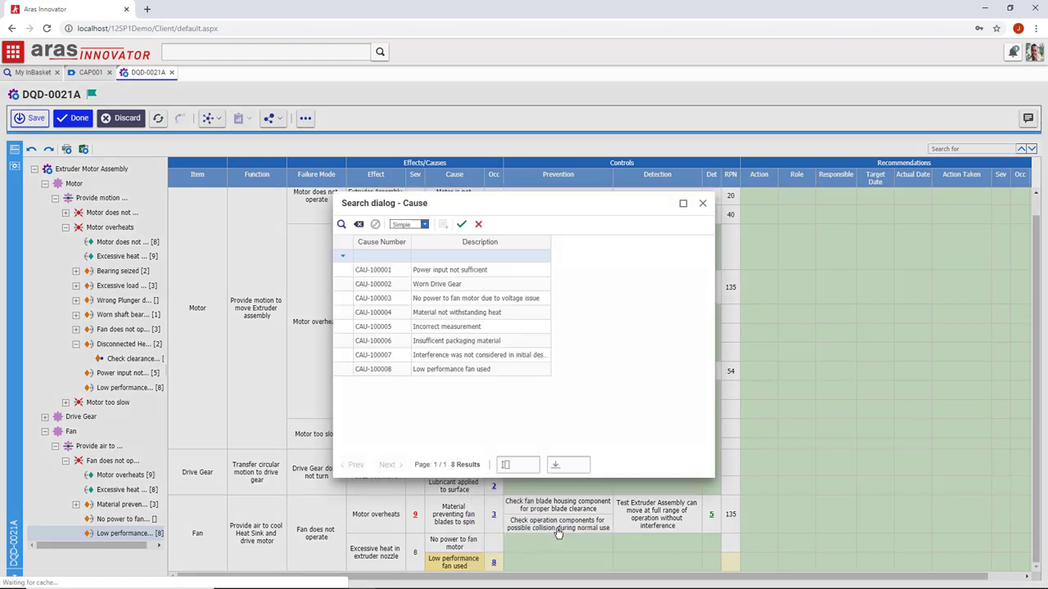
pyautogui.click(451, 369)
pyautogui.click(461, 224)
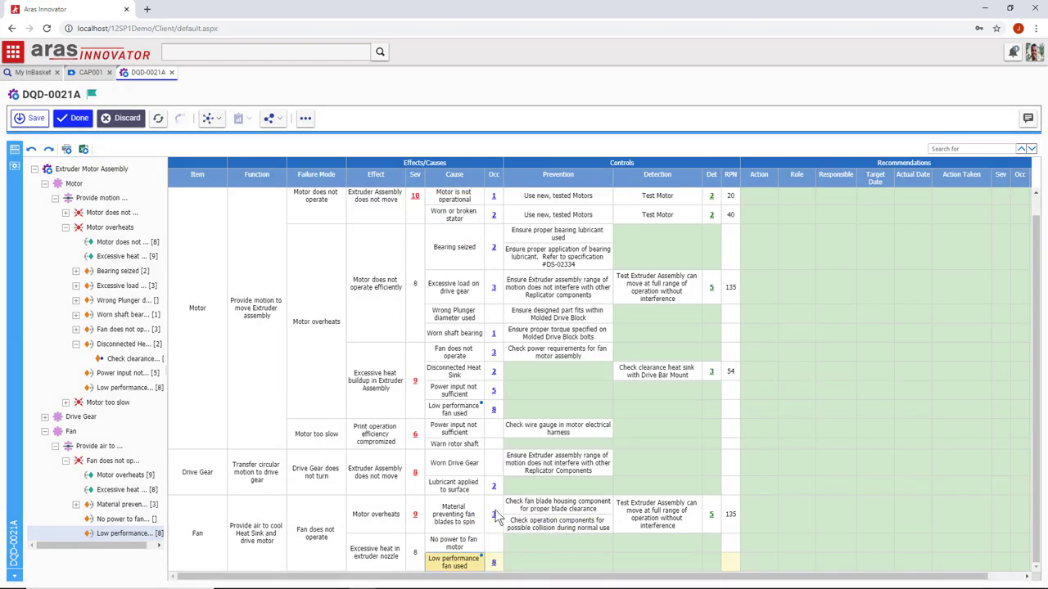
# Reword the motor's fan cause by appending 'from supplier X.' to its text.
pyautogui.doubleClick(480, 413)
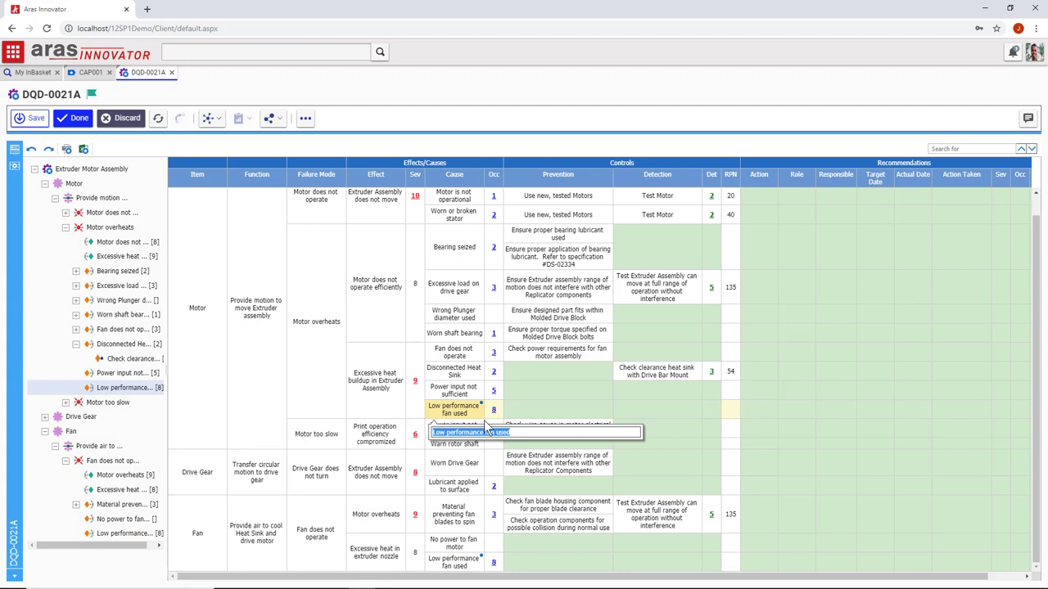
pyautogui.click(559, 432)
pyautogui.write('from sps')
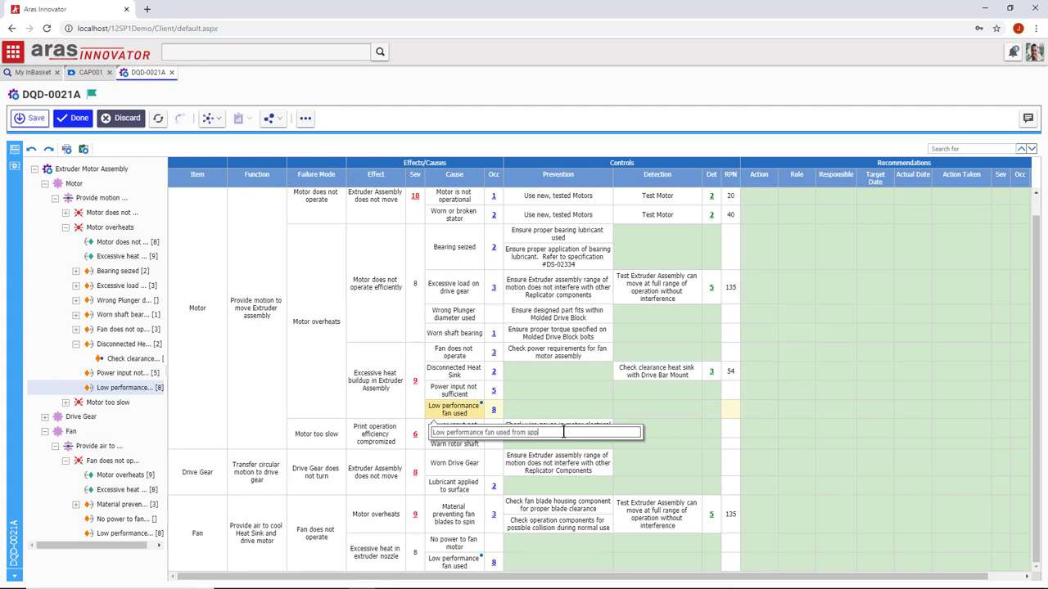
pyautogui.press('BackSpace')
pyautogui.press('BackSpace')
pyautogui.write('supplier X.')
pyautogui.press('Return')
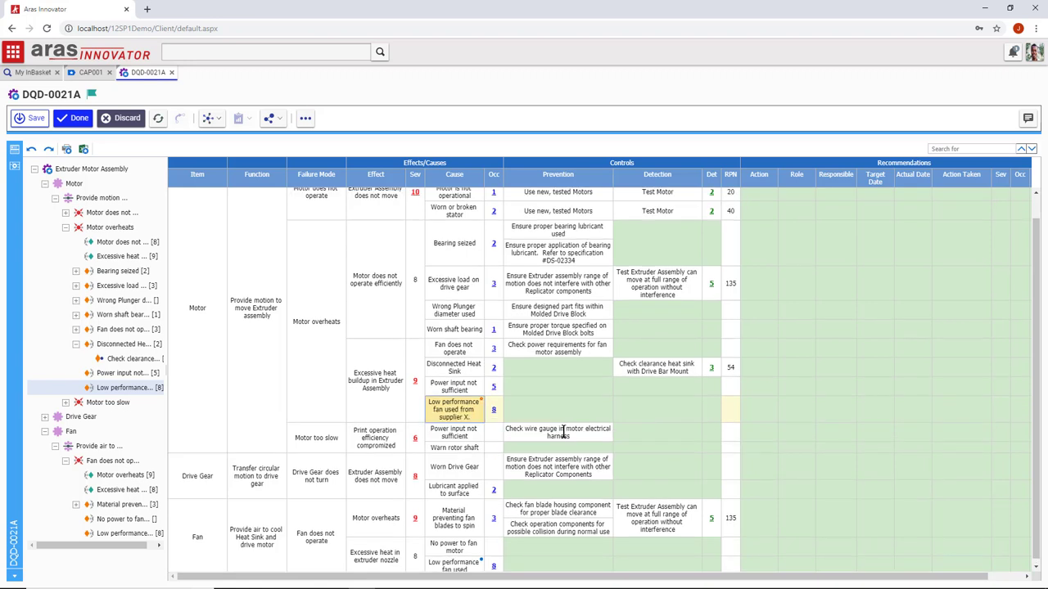
# Revert the cause to its referenced text 'Low performance fan used' and save DQD-0021A.
pyautogui.rightClick(471, 420)
pyautogui.moveTo(504, 482)
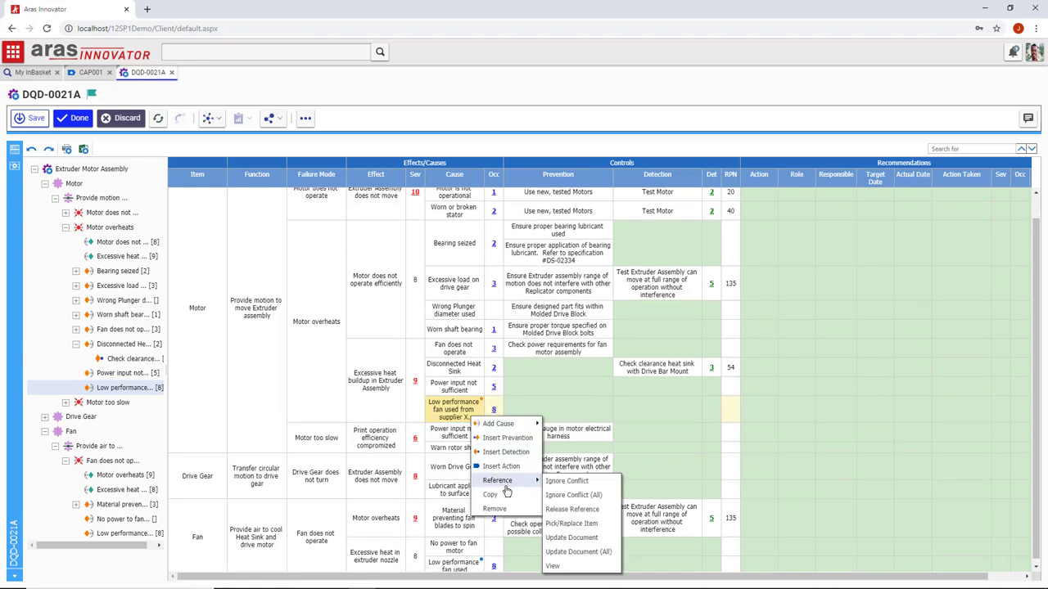
pyautogui.click(577, 538)
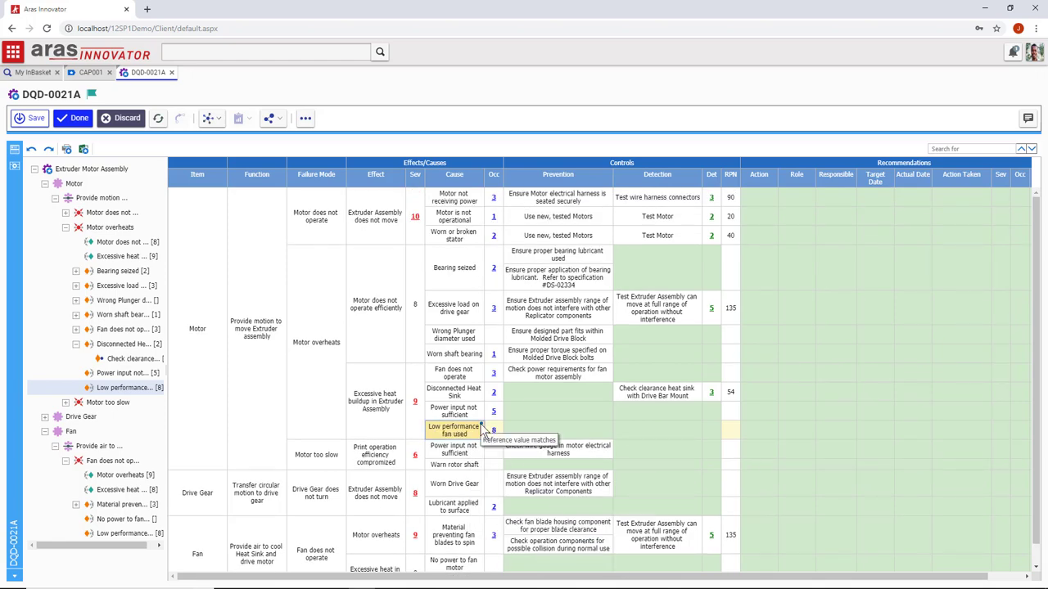
pyautogui.click(74, 118)
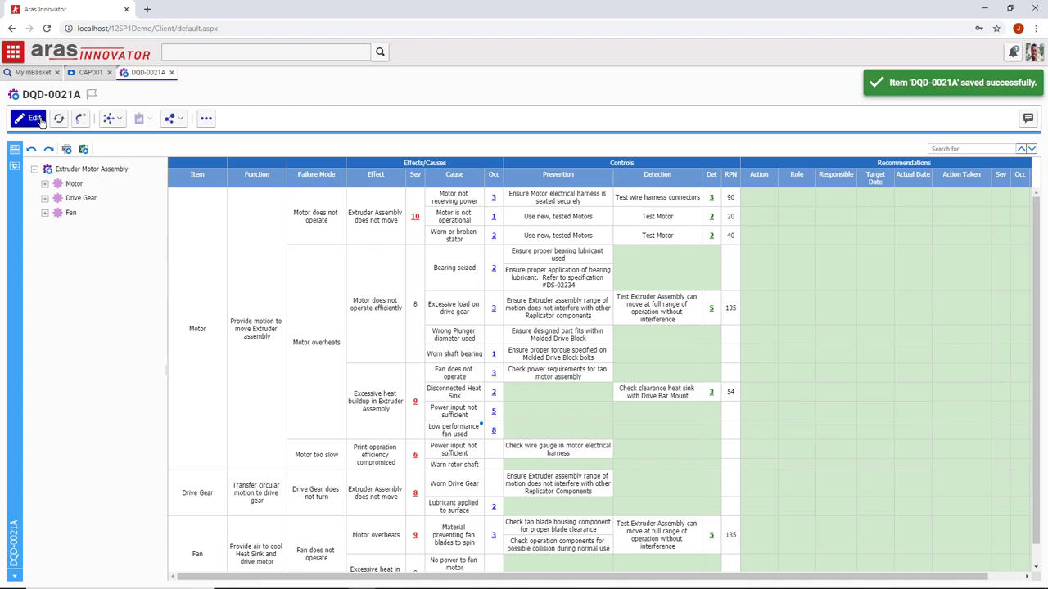
# Close DQD-0021A, then open ECO-00001015 'Change out fan' from CAP001's Preventive Actions.
pyautogui.click(171, 73)
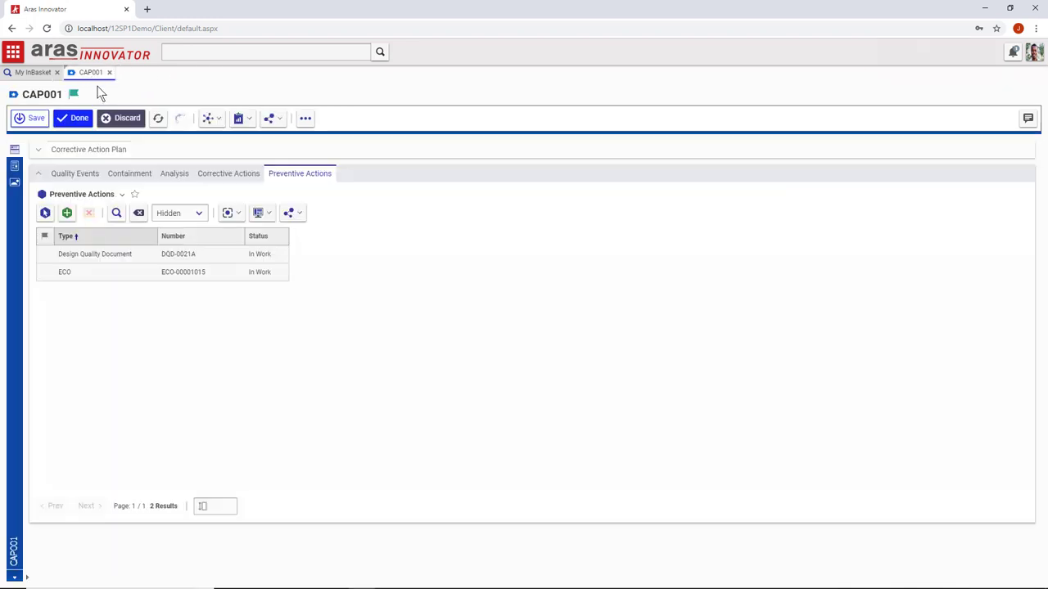
pyautogui.rightClick(208, 275)
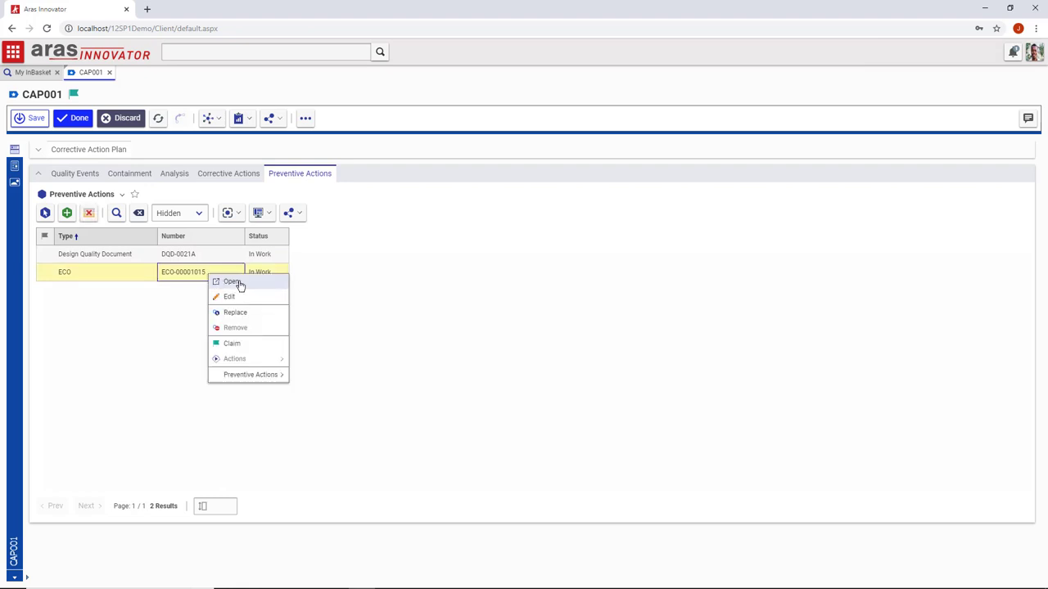
pyautogui.click(237, 283)
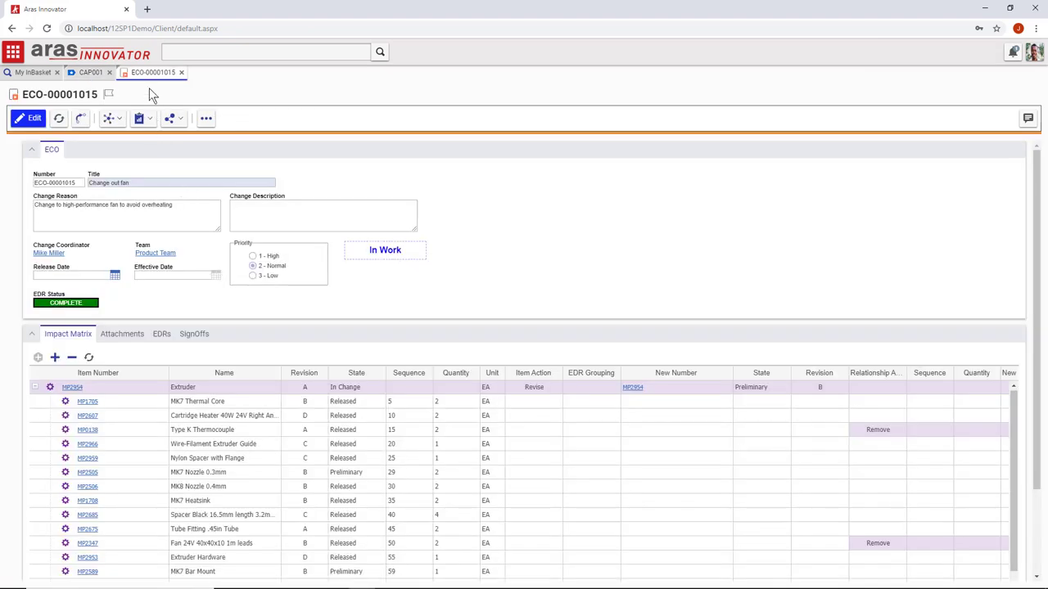